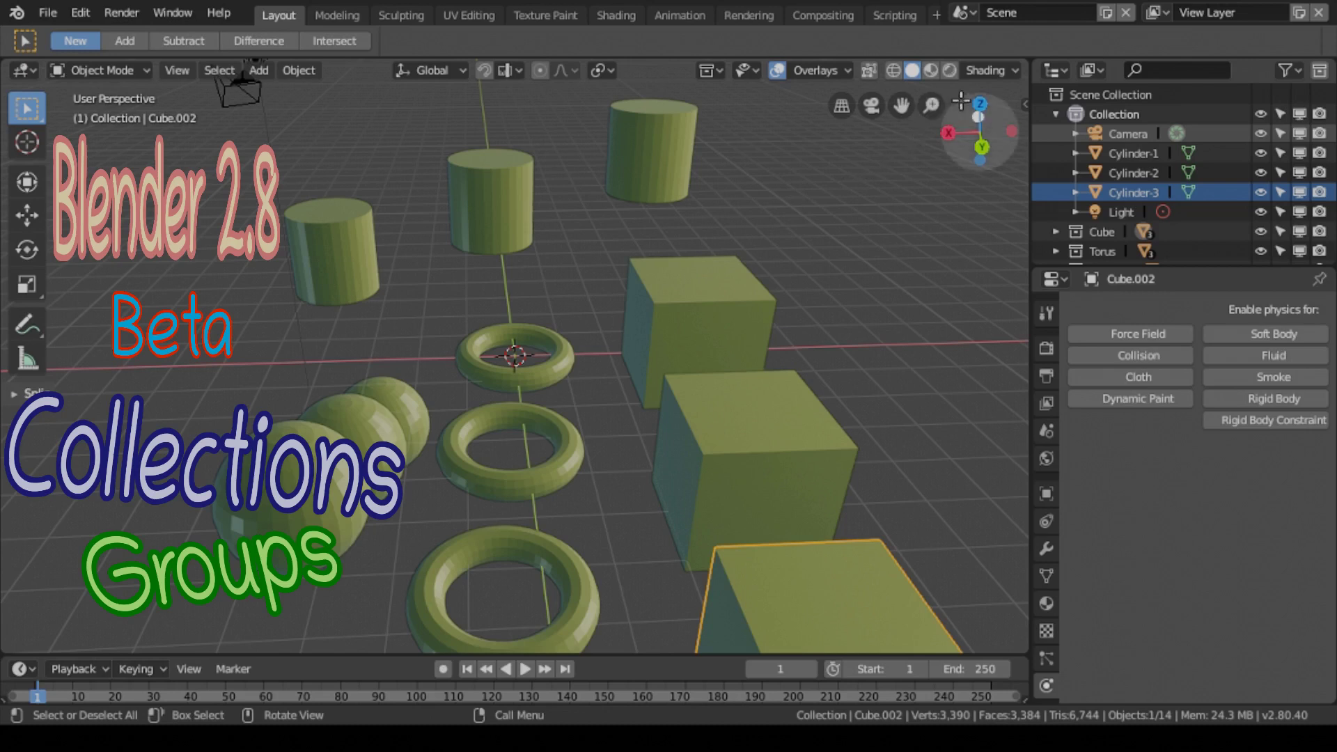
left_click(979, 70)
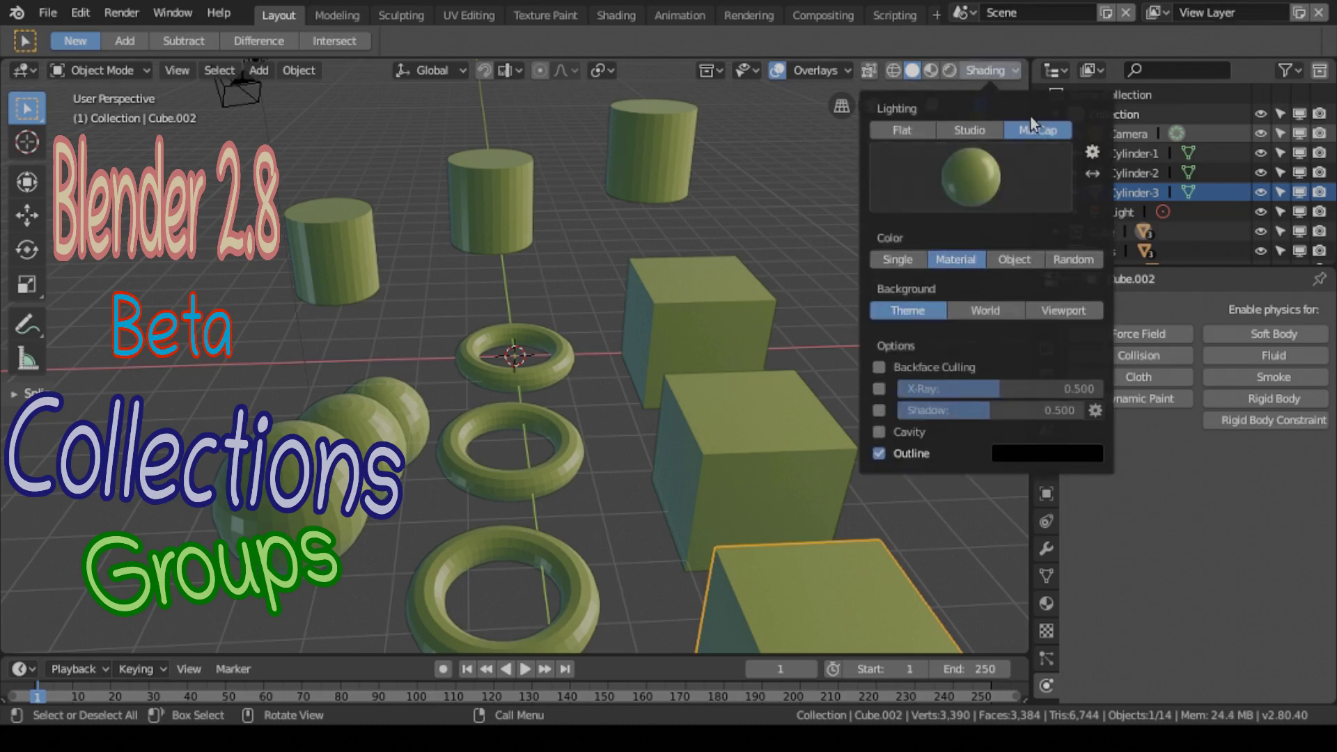
left_click(1000, 165)
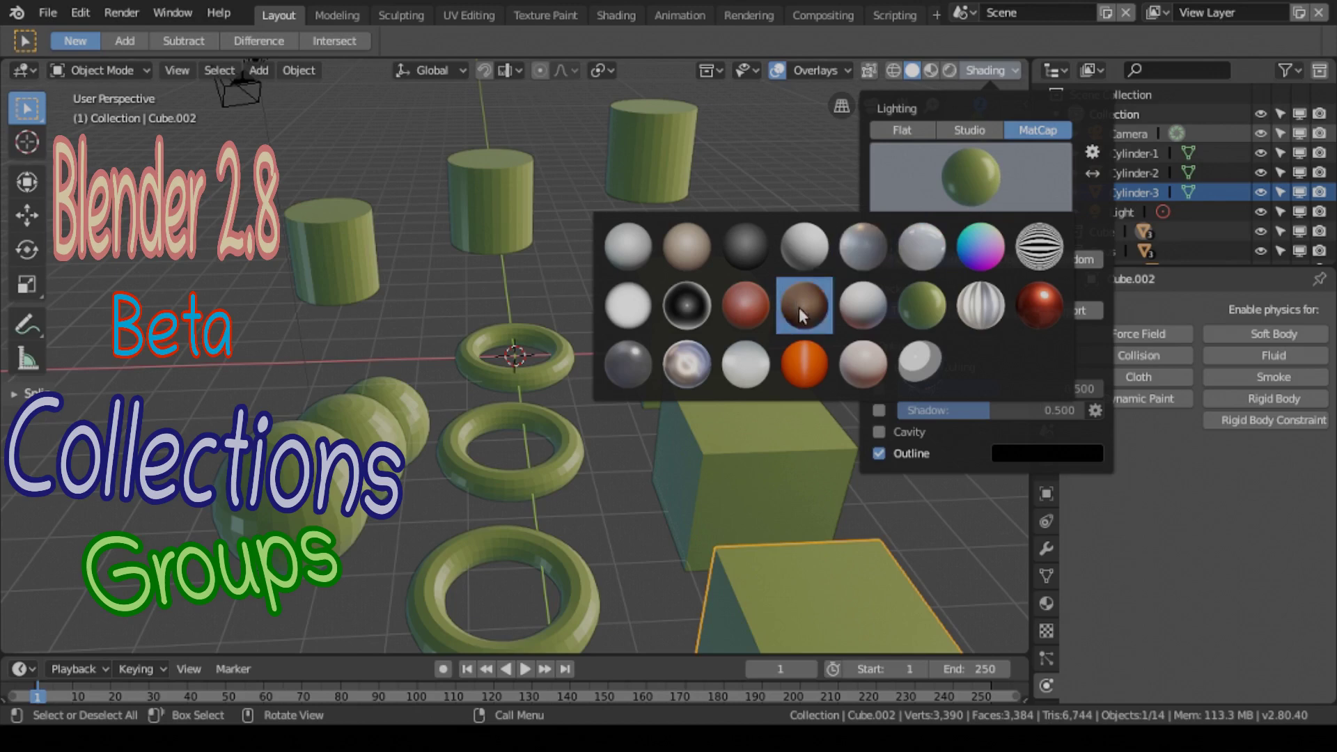
left_click(799, 353)
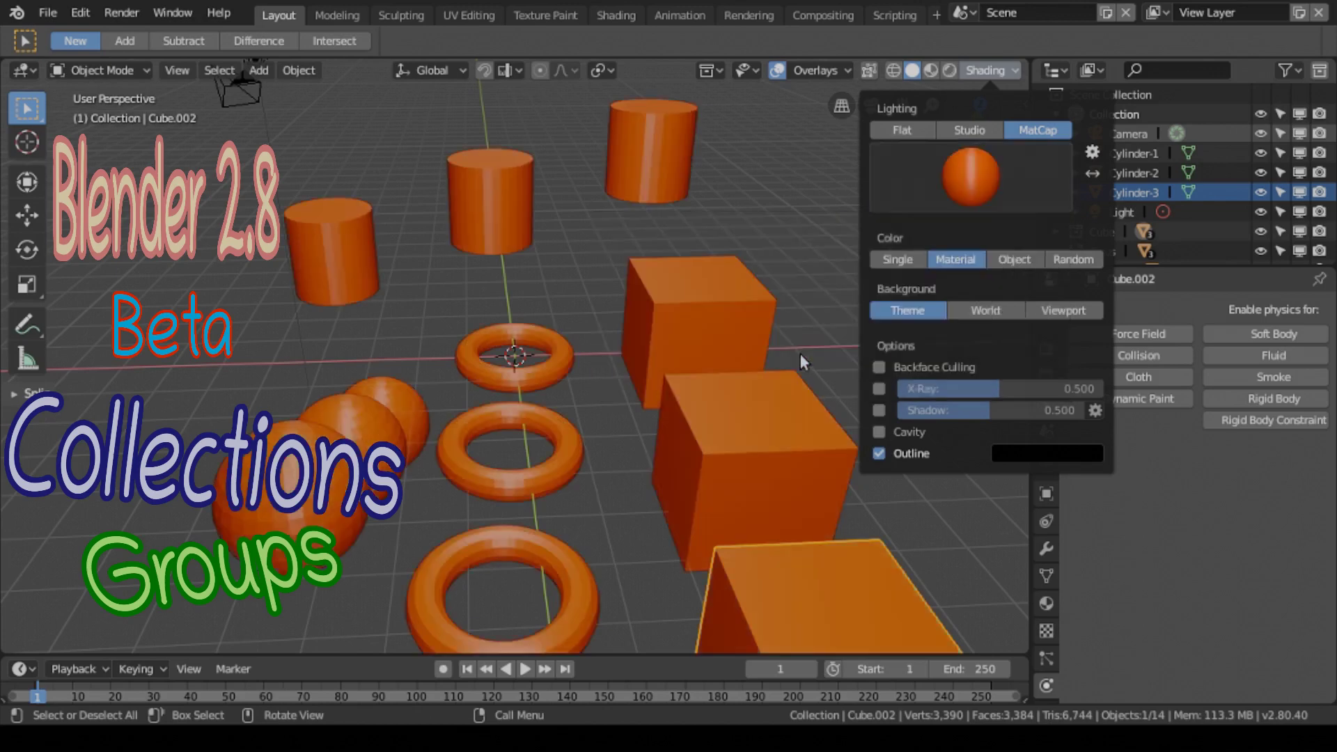
left_click(1014, 162)
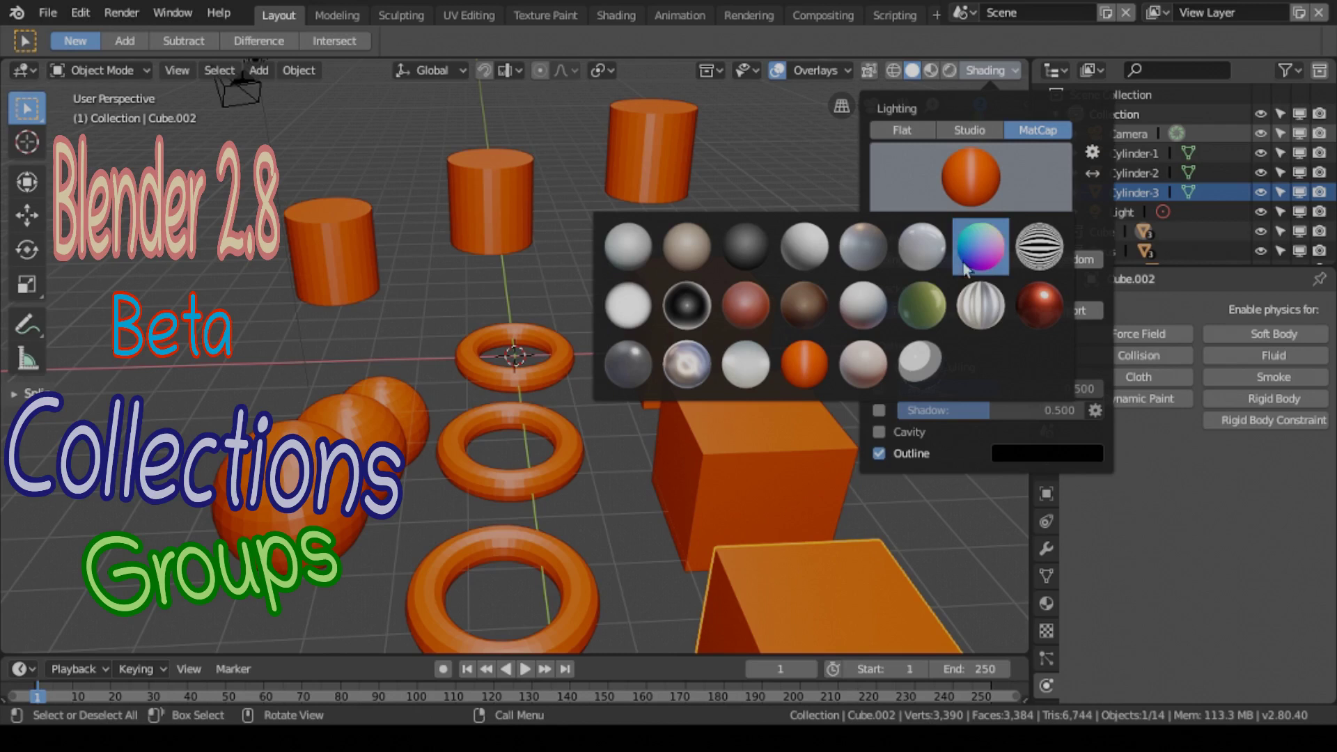
left_click(921, 304)
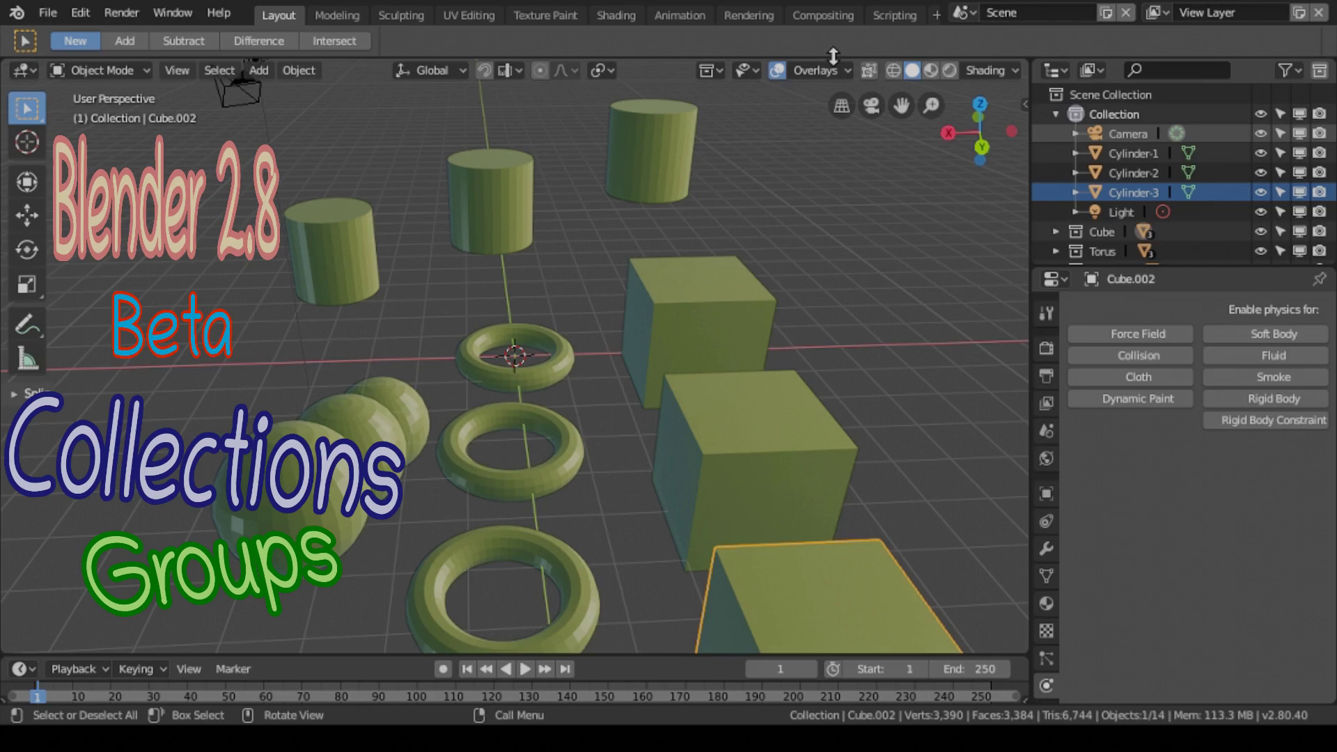
- Collapse the main Collection in the Outliner so the Cube, Torus and Sphere collections list beneath it
left_click(1055, 114)
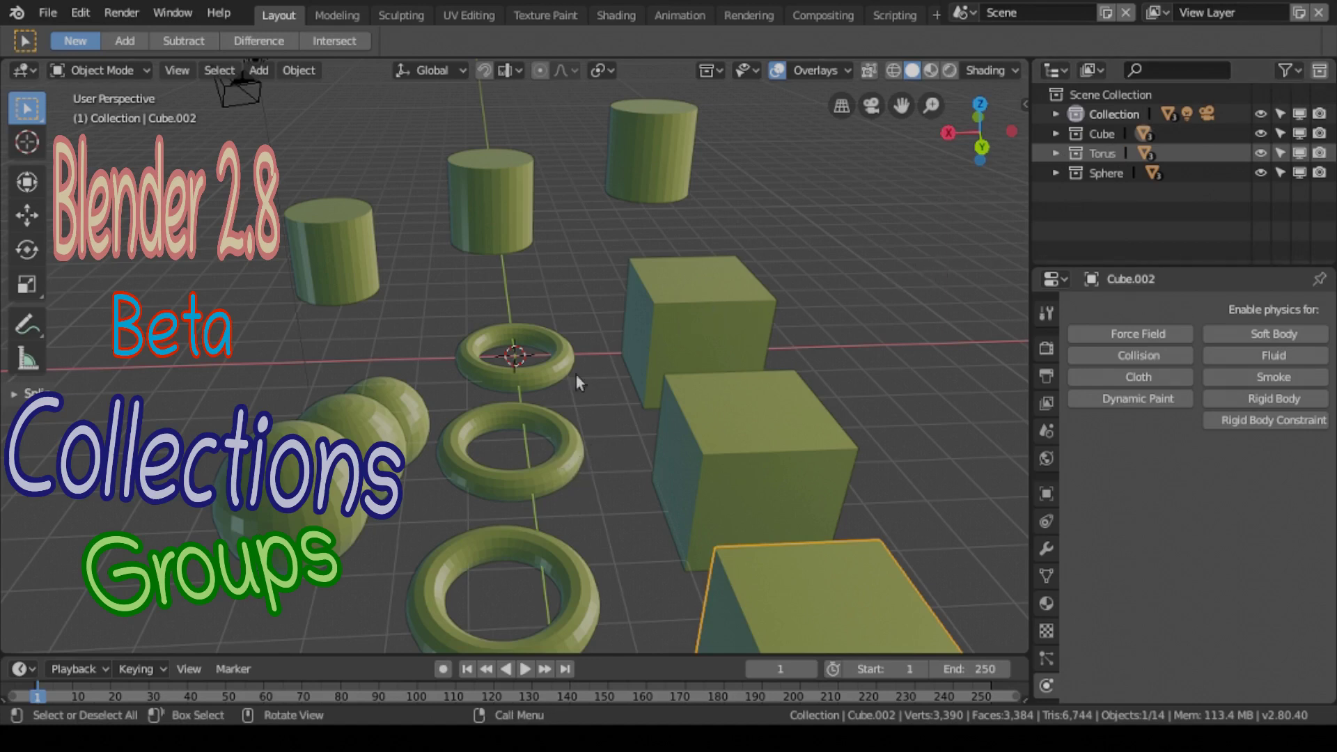
- With Move to Collection (M), put Cylinder-1 in Cube, Cylinder-2 in Torus and Cylinder-3 in Sphere
right_click(337, 249)
left_click(348, 228)
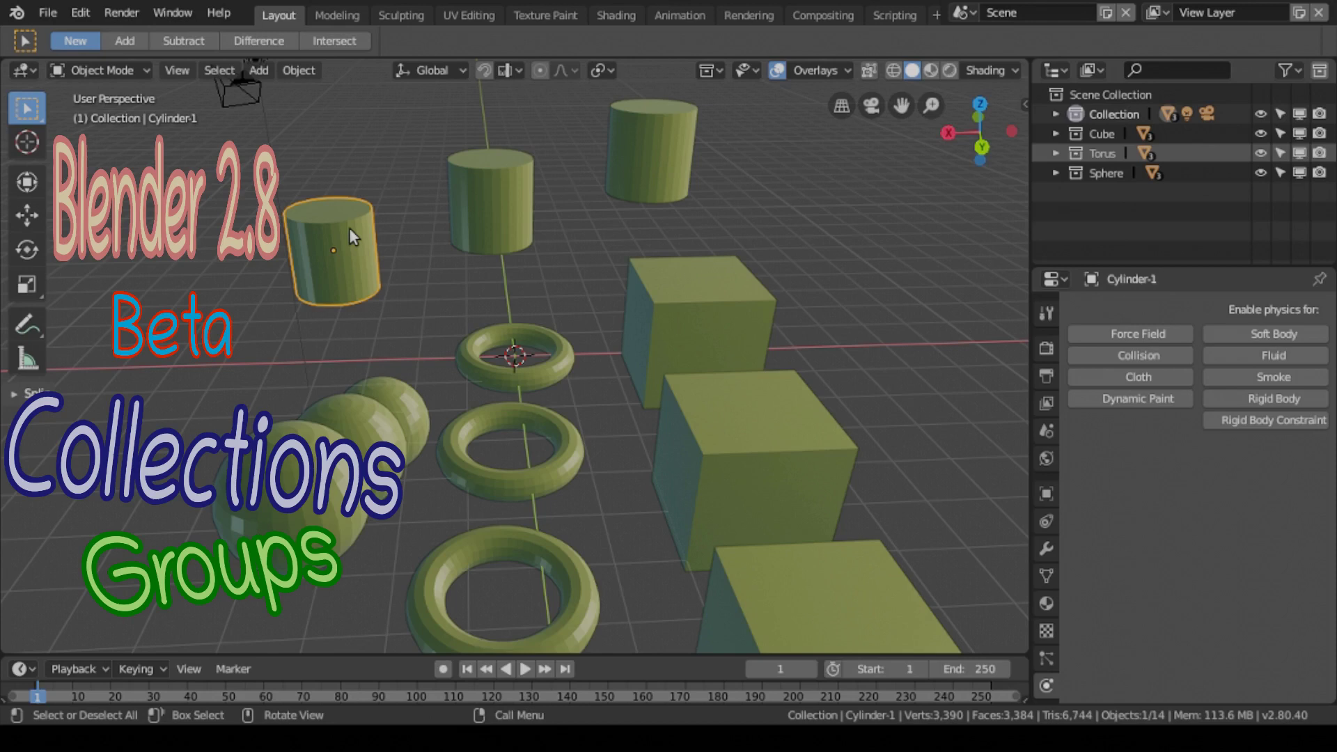
key("m")
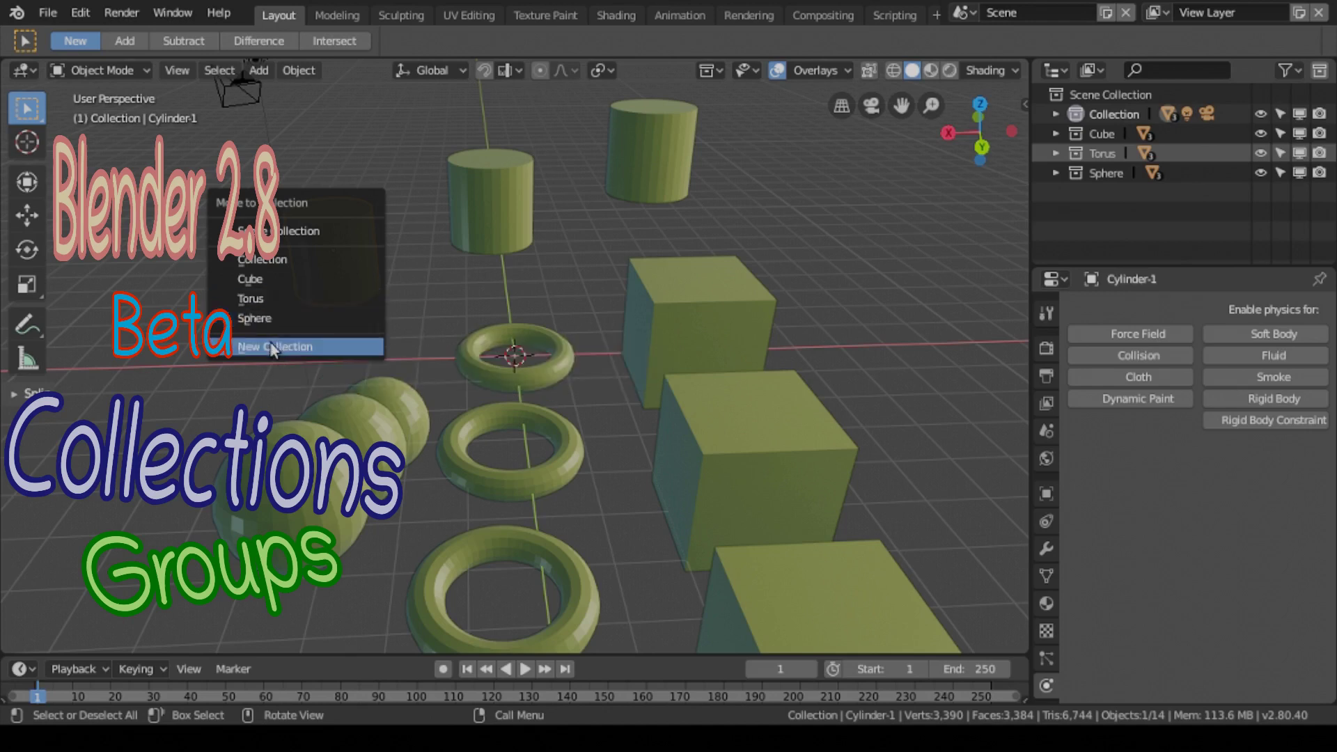
left_click(308, 278)
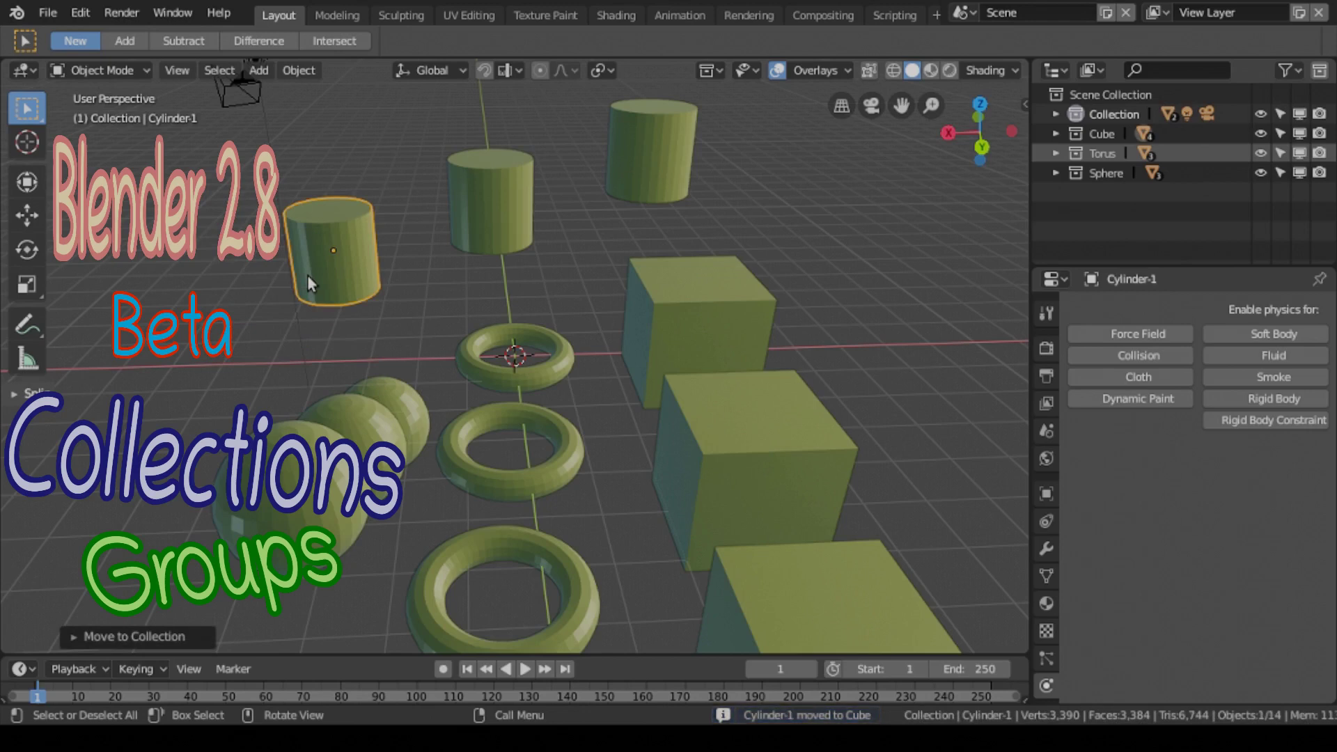
left_click(508, 186)
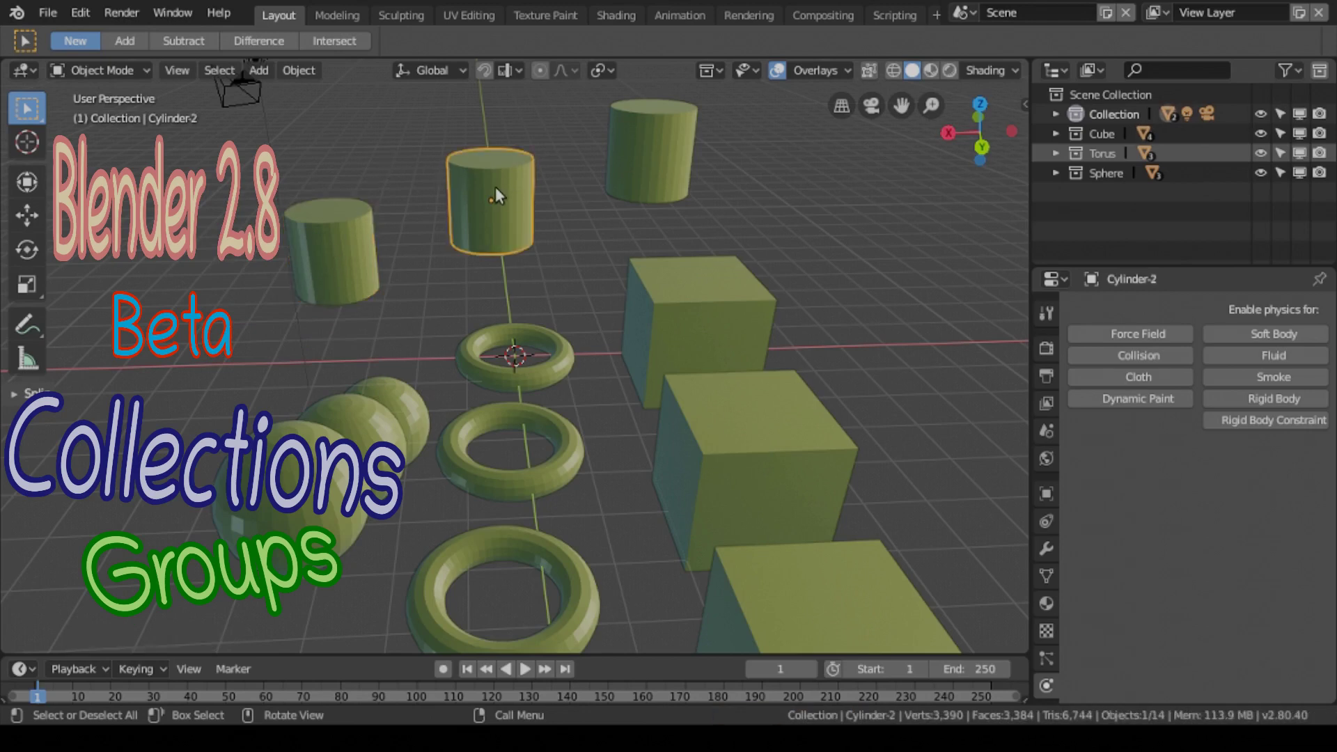
key("m")
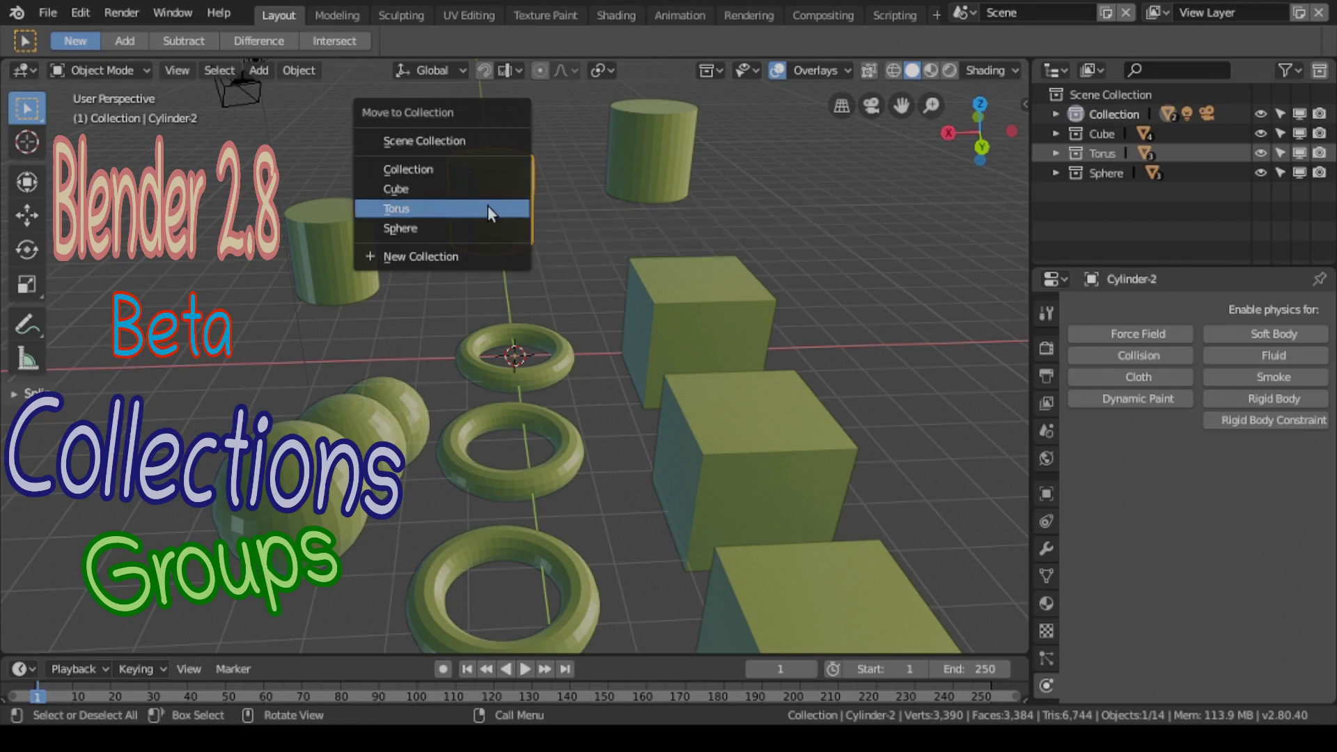
left_click(489, 206)
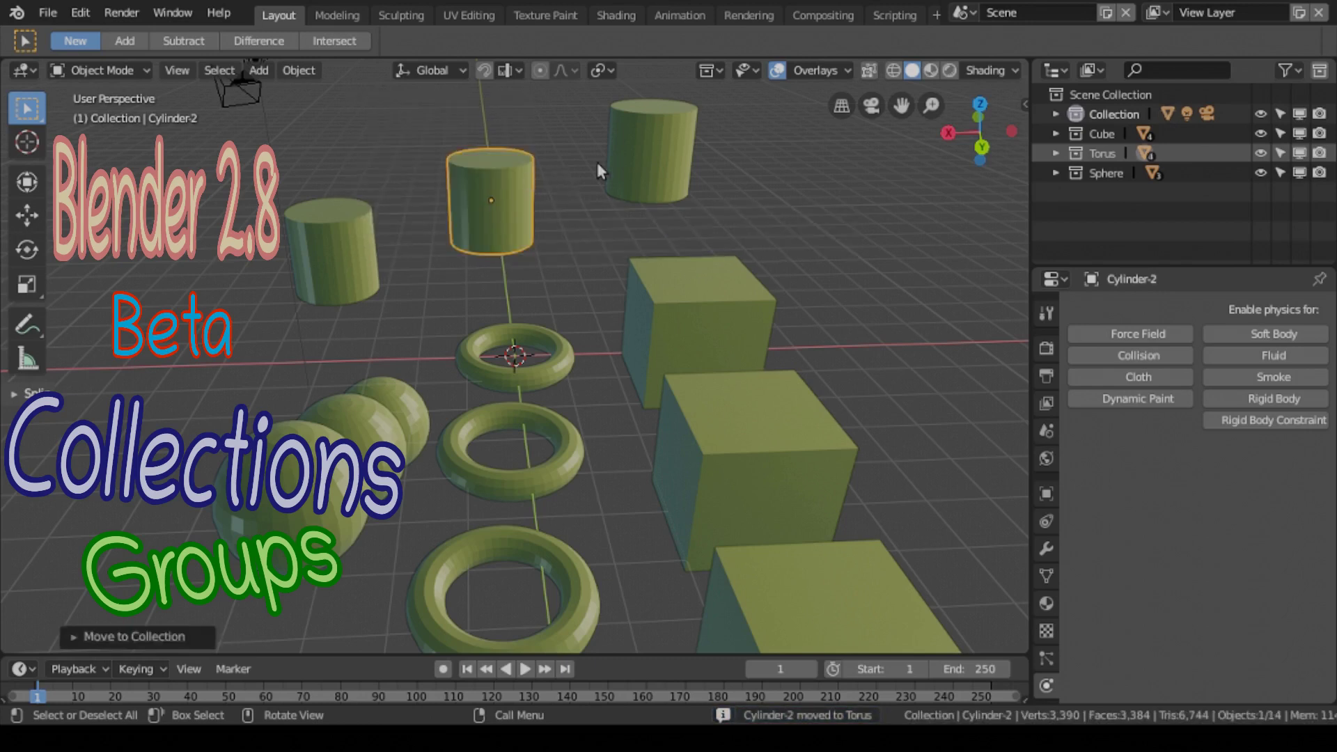
left_click(640, 153)
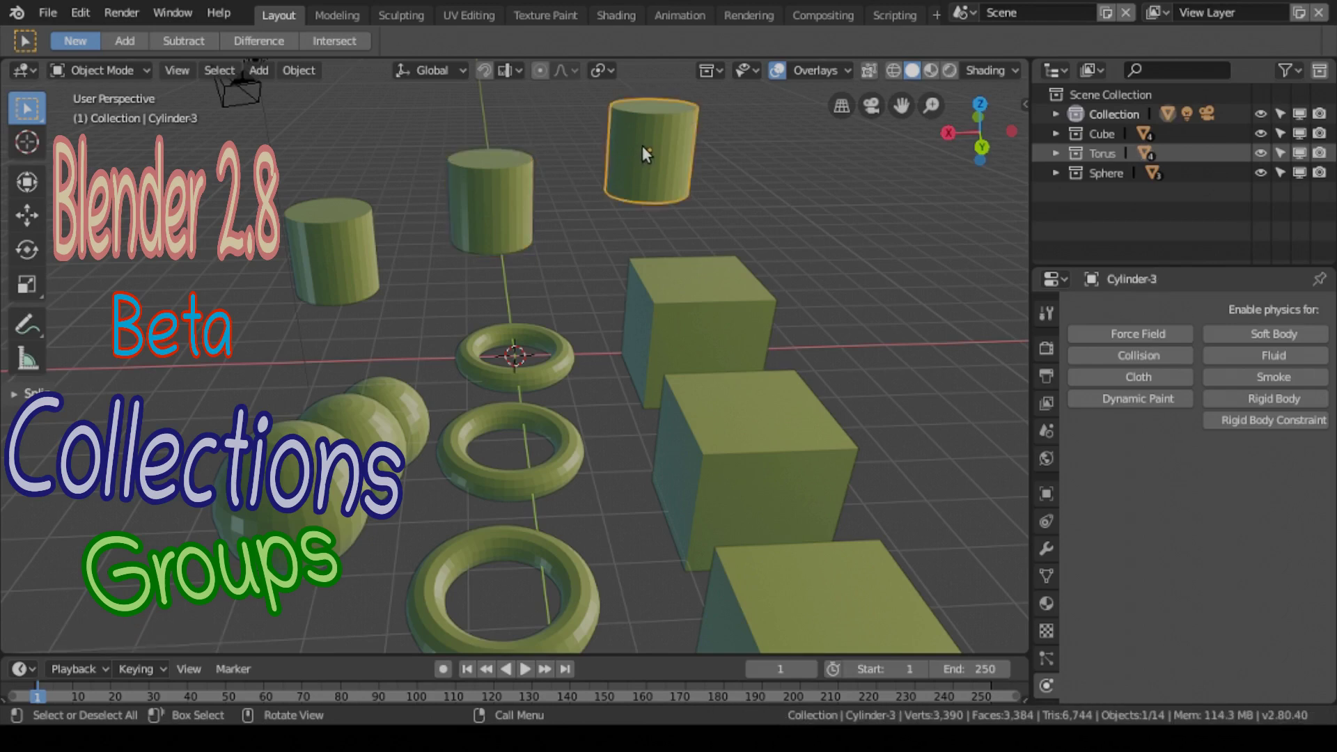
key("m")
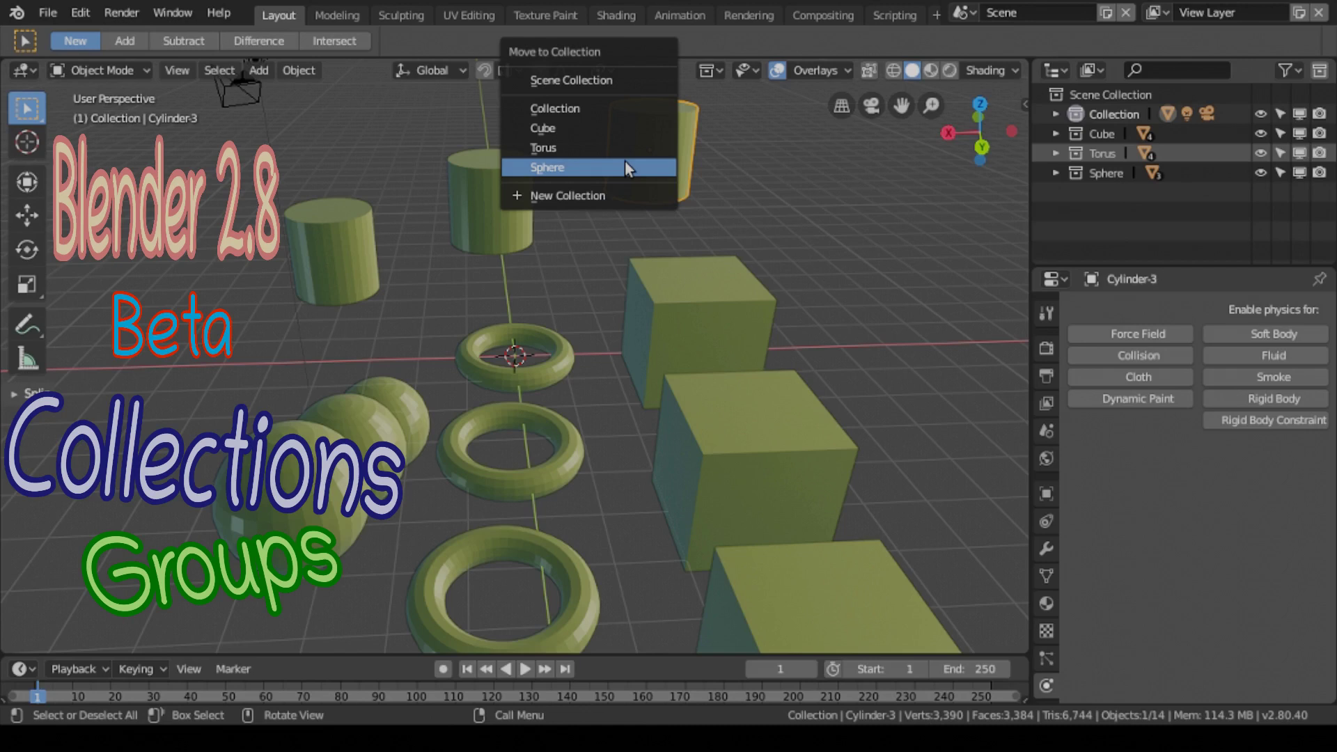
left_click(624, 167)
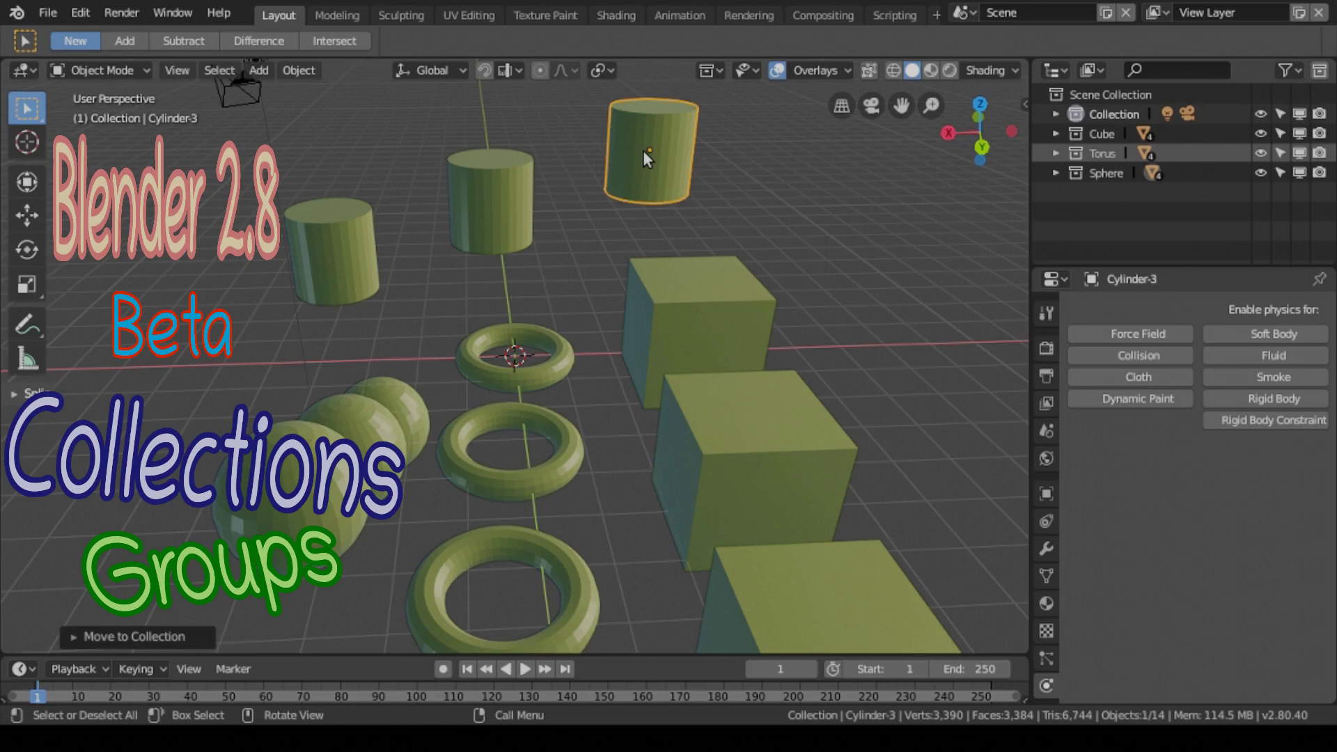
- Delete Cylinder-3 and undo it, then hide Cylinder-1 in the Cube collection from the viewport
key("Delete")
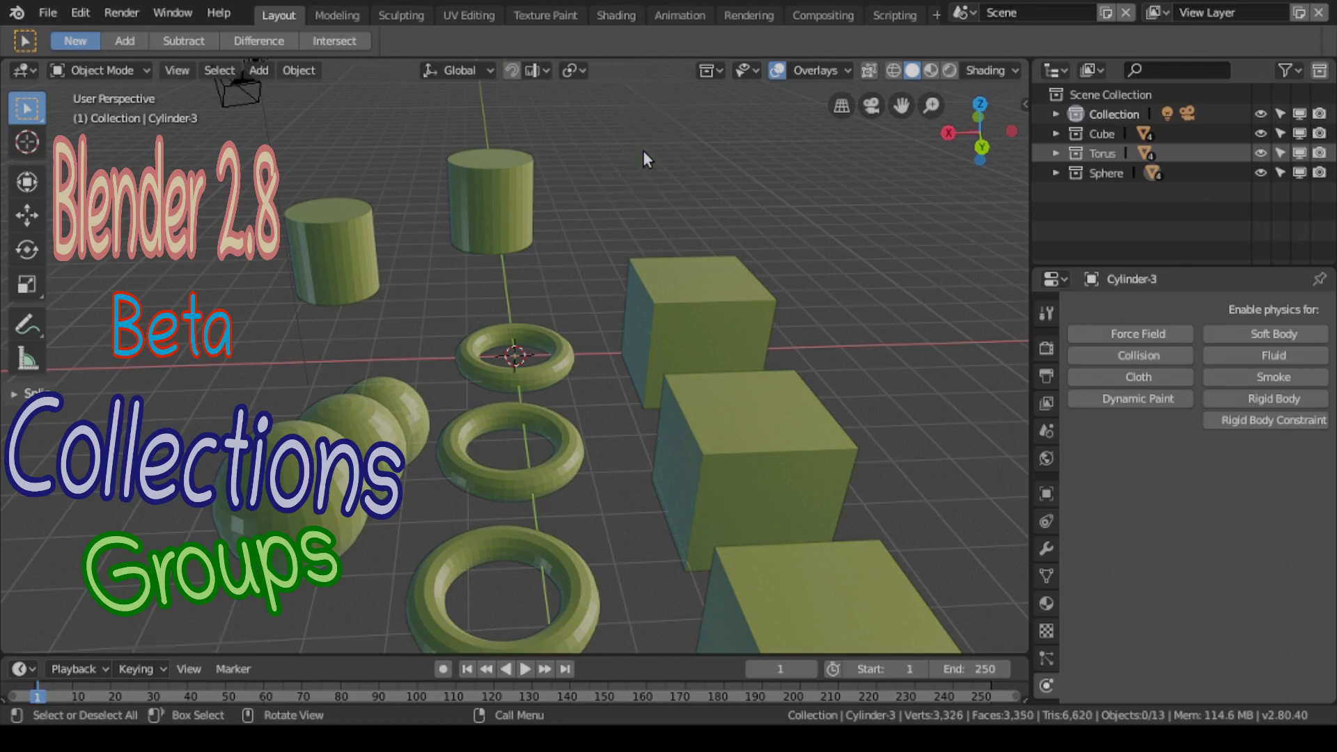
key("ctrl+z")
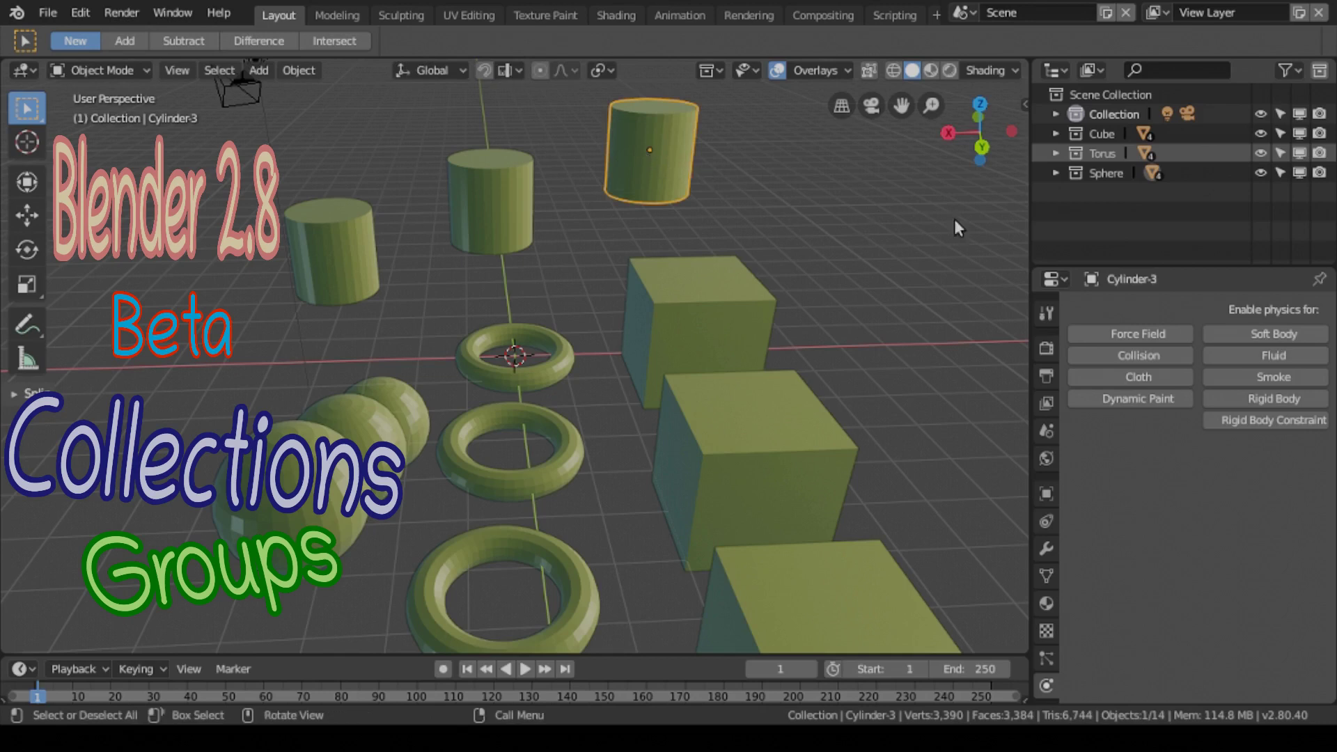
left_click(1063, 138)
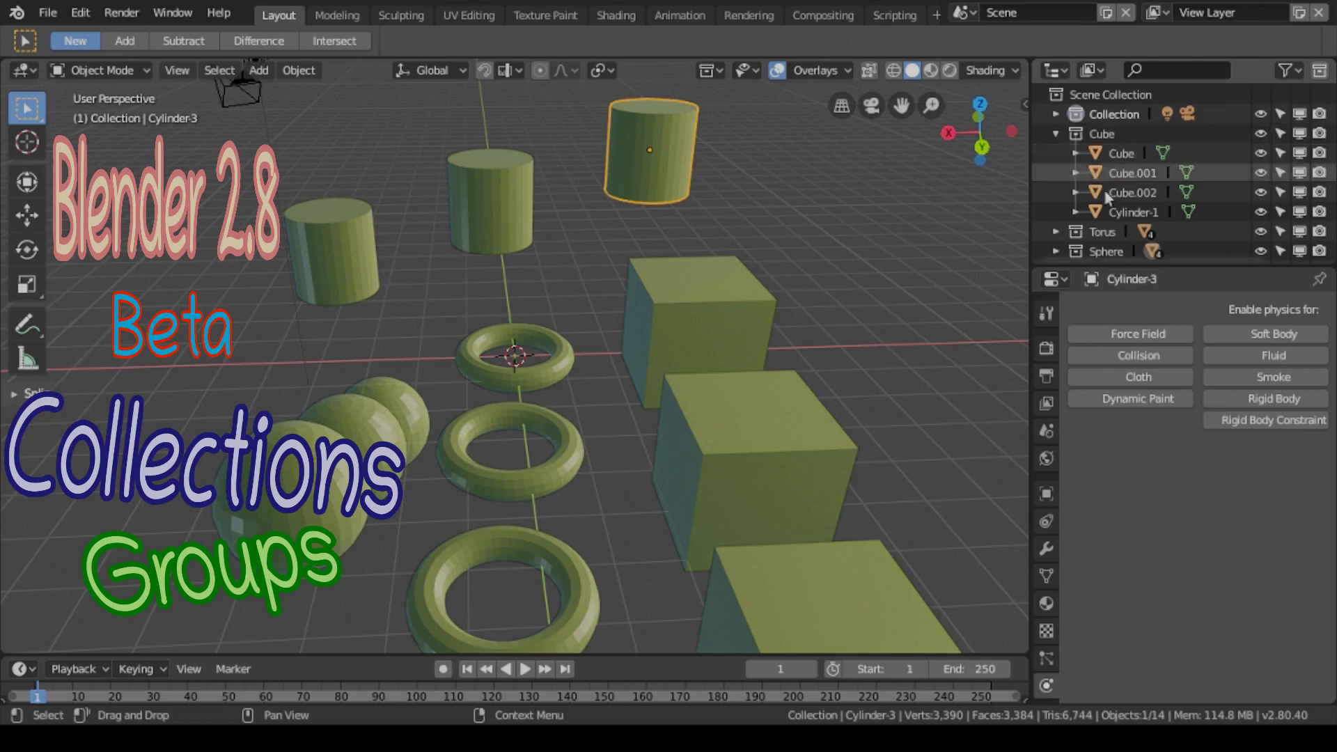
left_click(1259, 212)
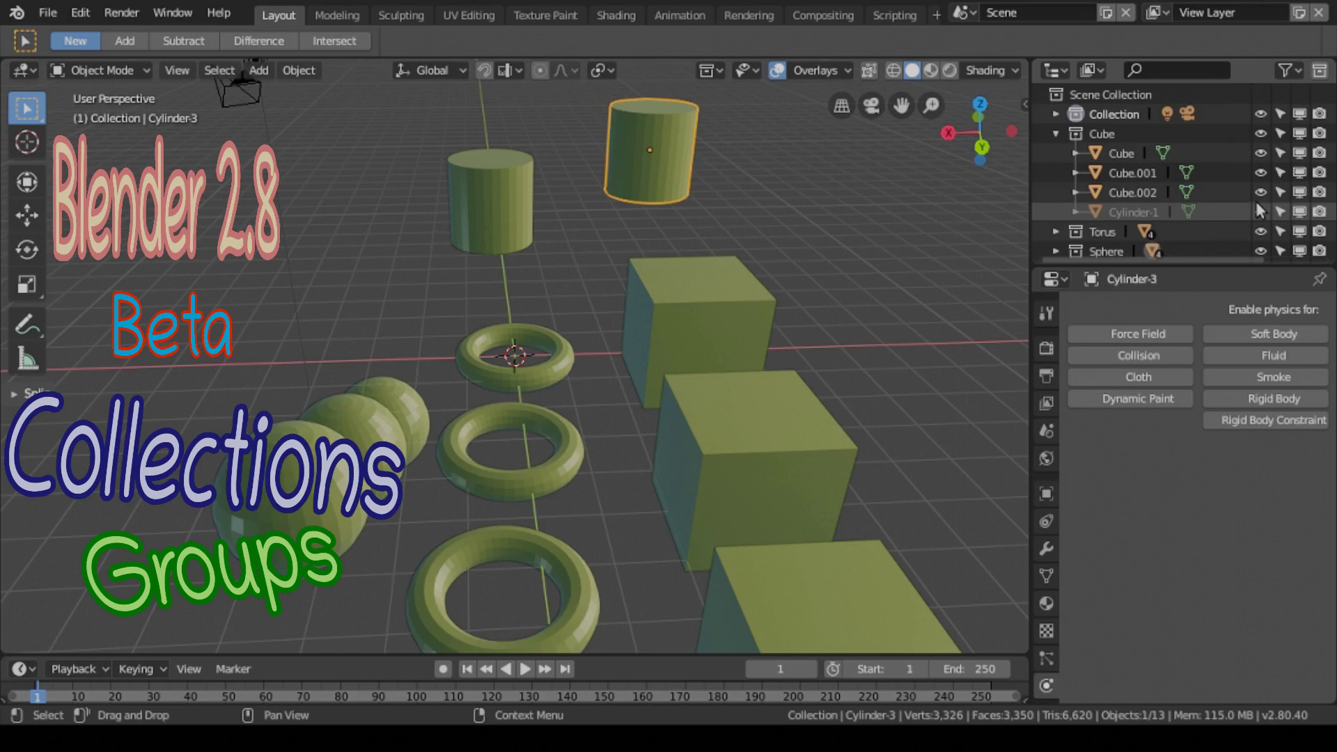
left_click(1055, 134)
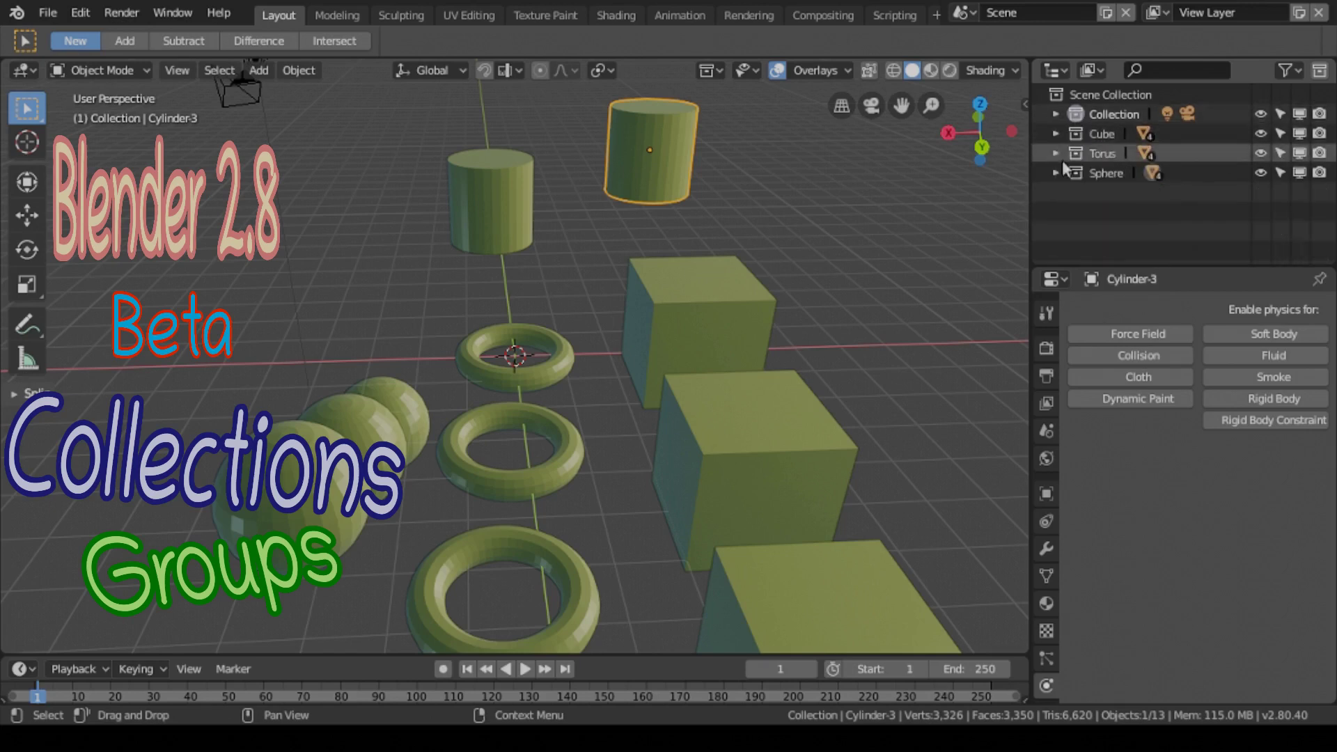
- Hide Cylinder-2 in the Torus collection and Cylinder-3 in the Sphere collection from the viewport
left_click(1057, 151)
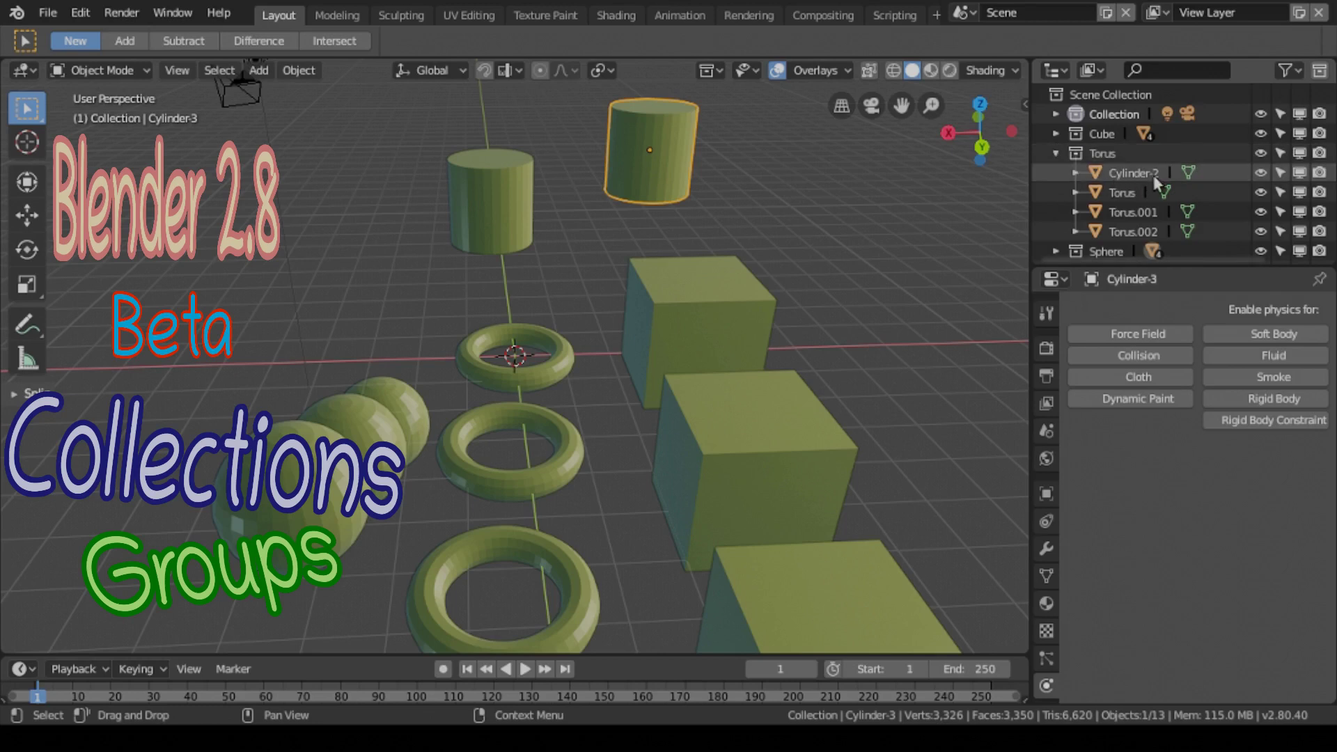
left_click(1259, 171)
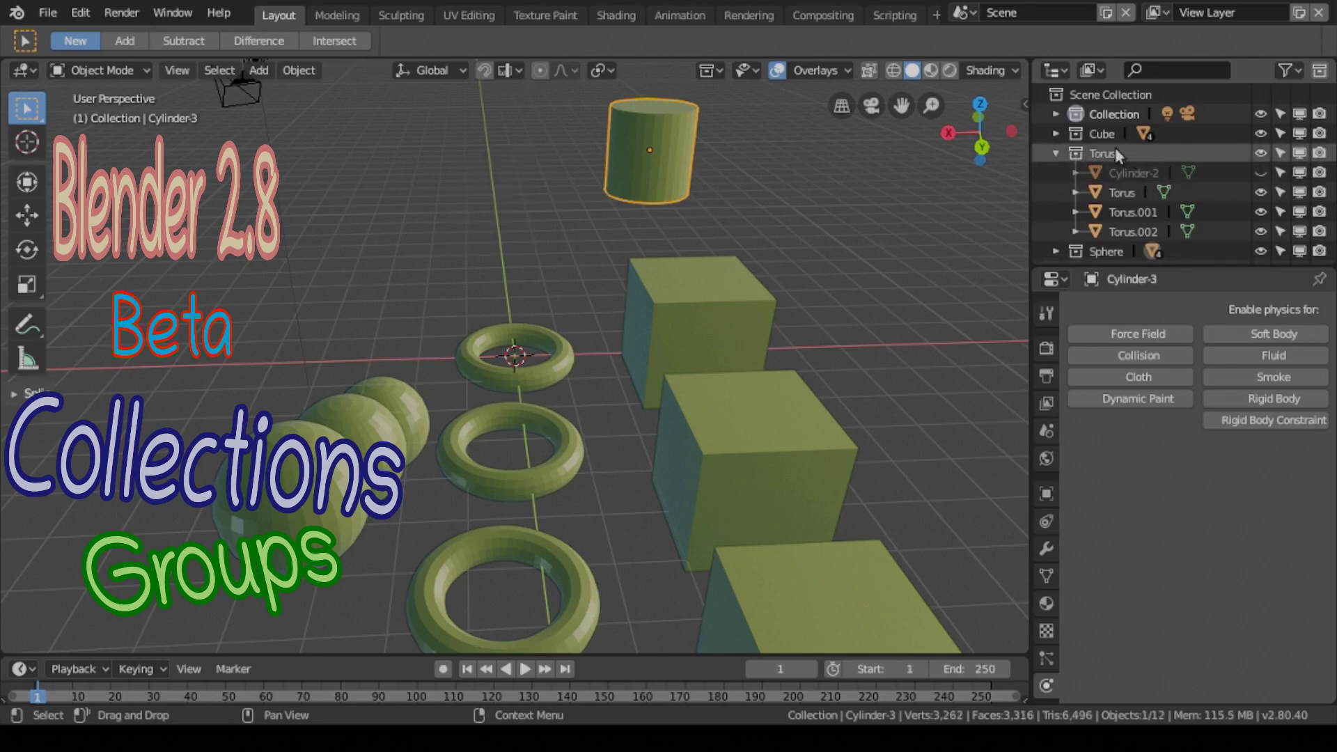
left_click(1056, 153)
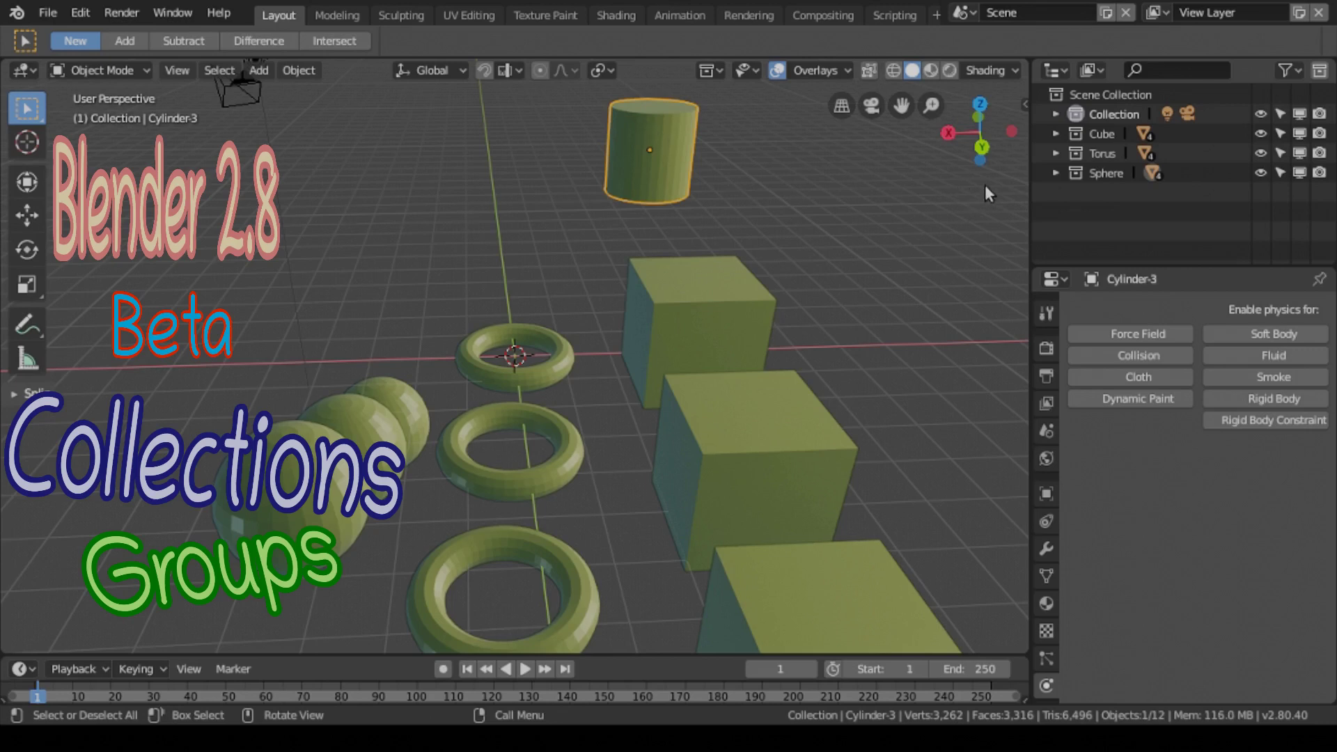
left_click(1056, 172)
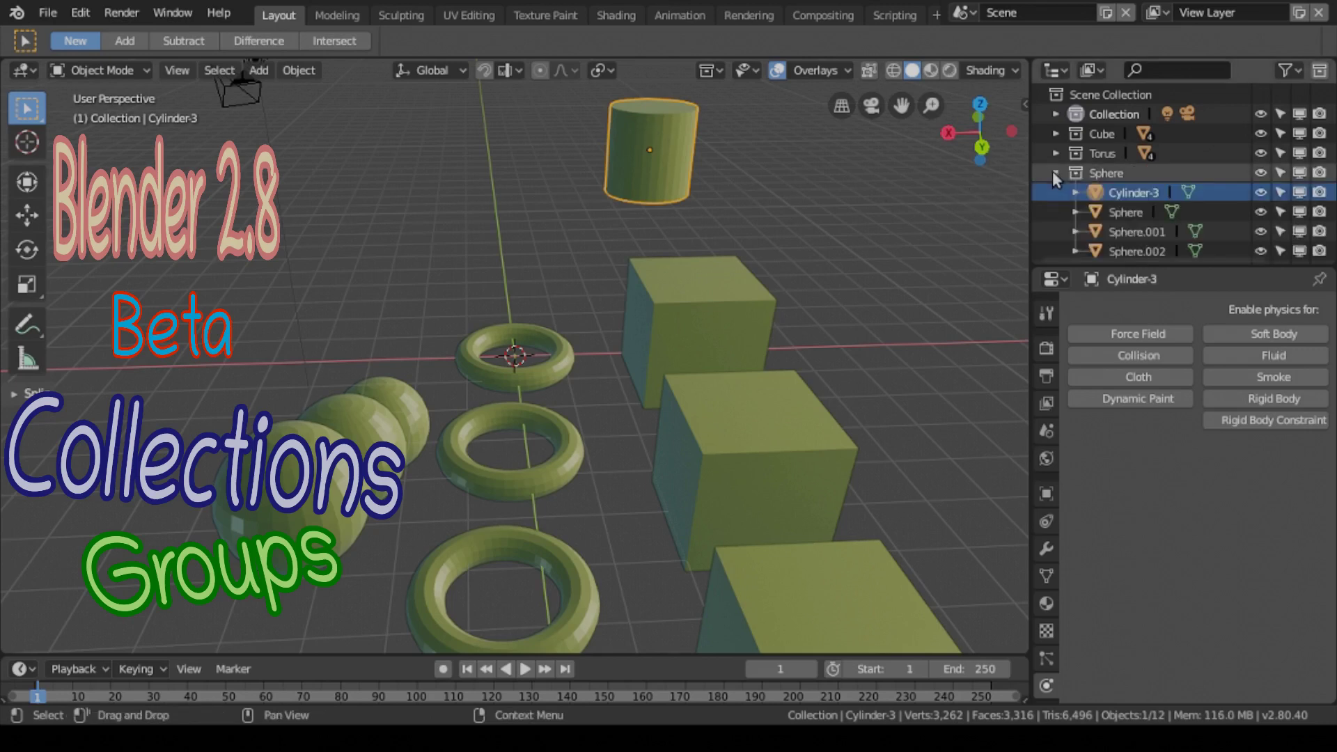
left_click(1260, 193)
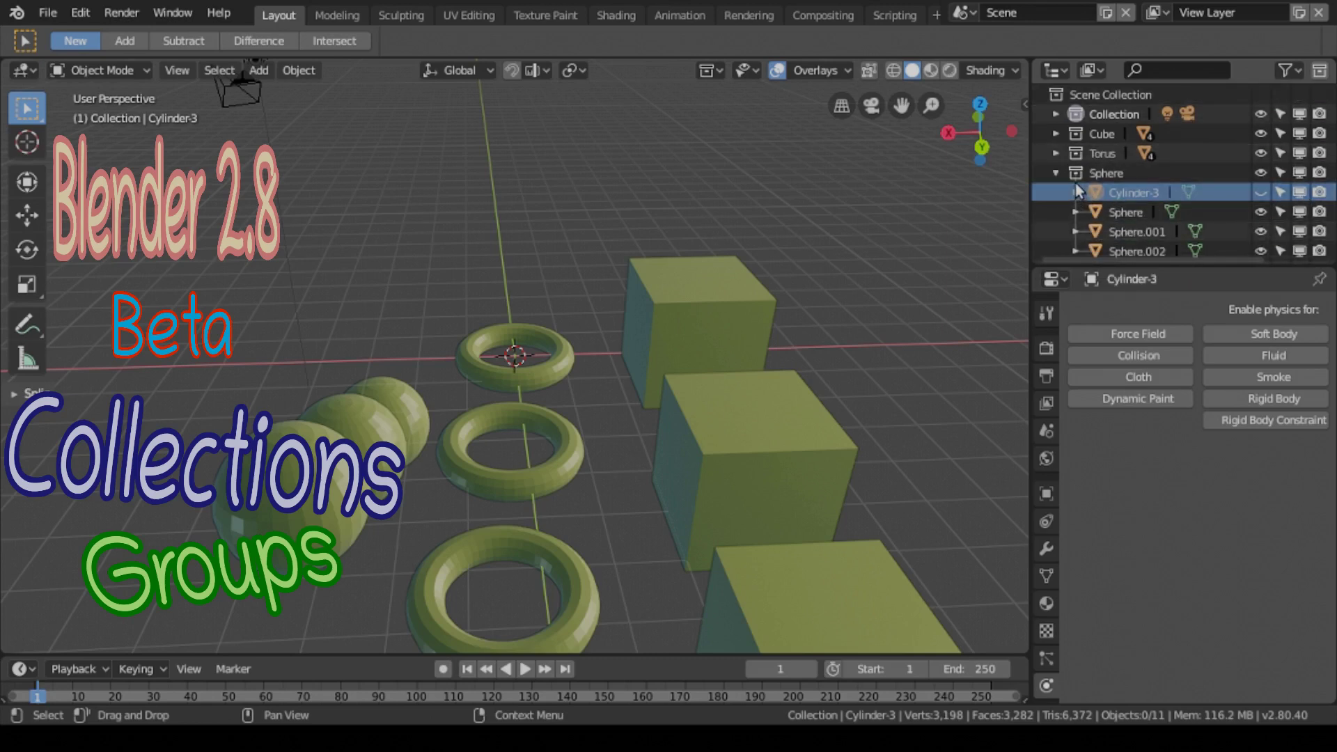
- Turn viewport visibility back on for Cylinder-3 in Sphere, Cylinder-2 in Torus and Cylinder-1 in Cube
left_click(1263, 191)
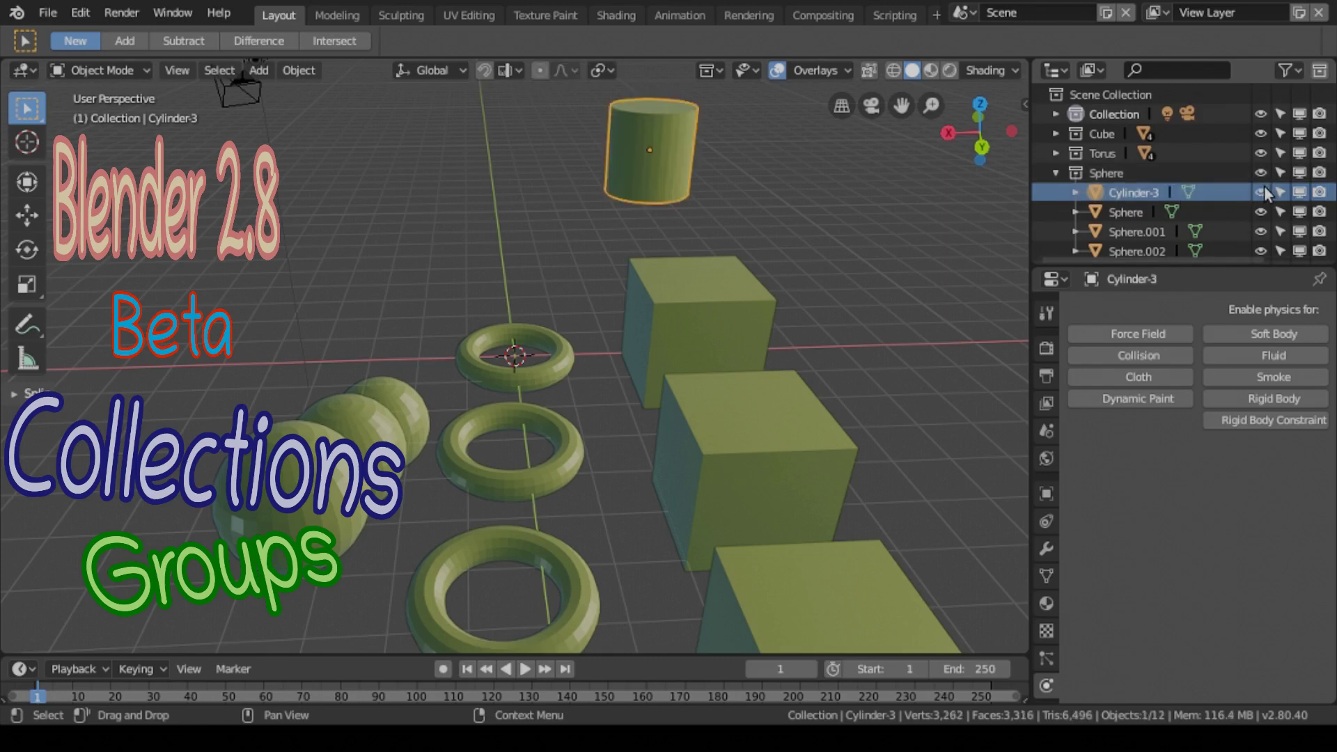
left_click(1055, 172)
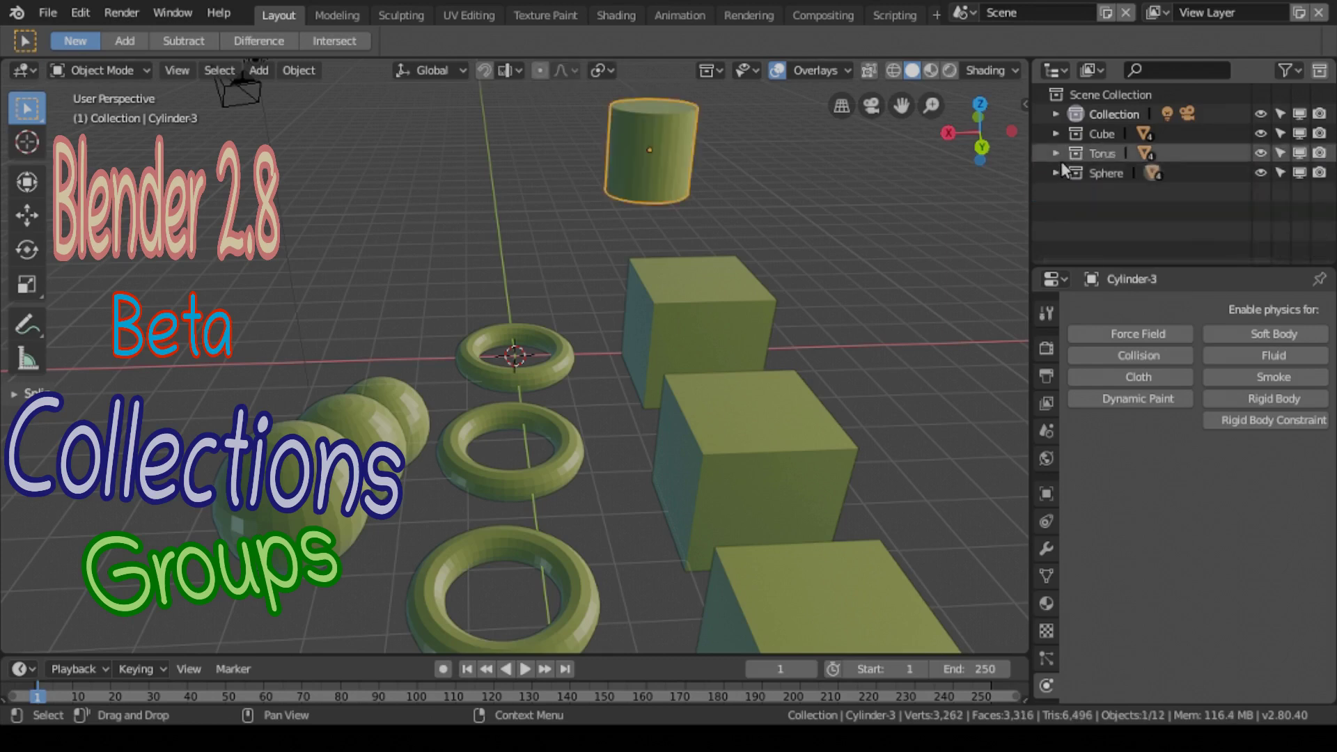
left_click(1055, 153)
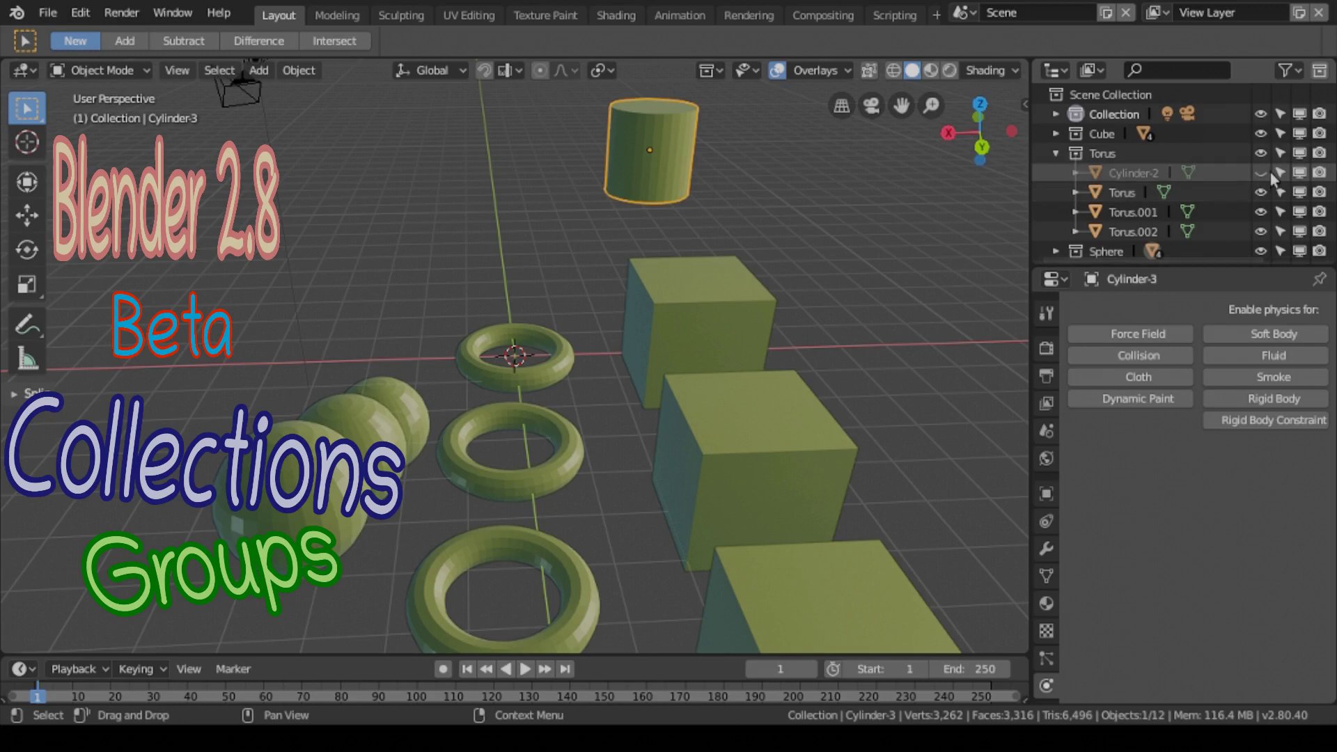
left_click(1240, 173)
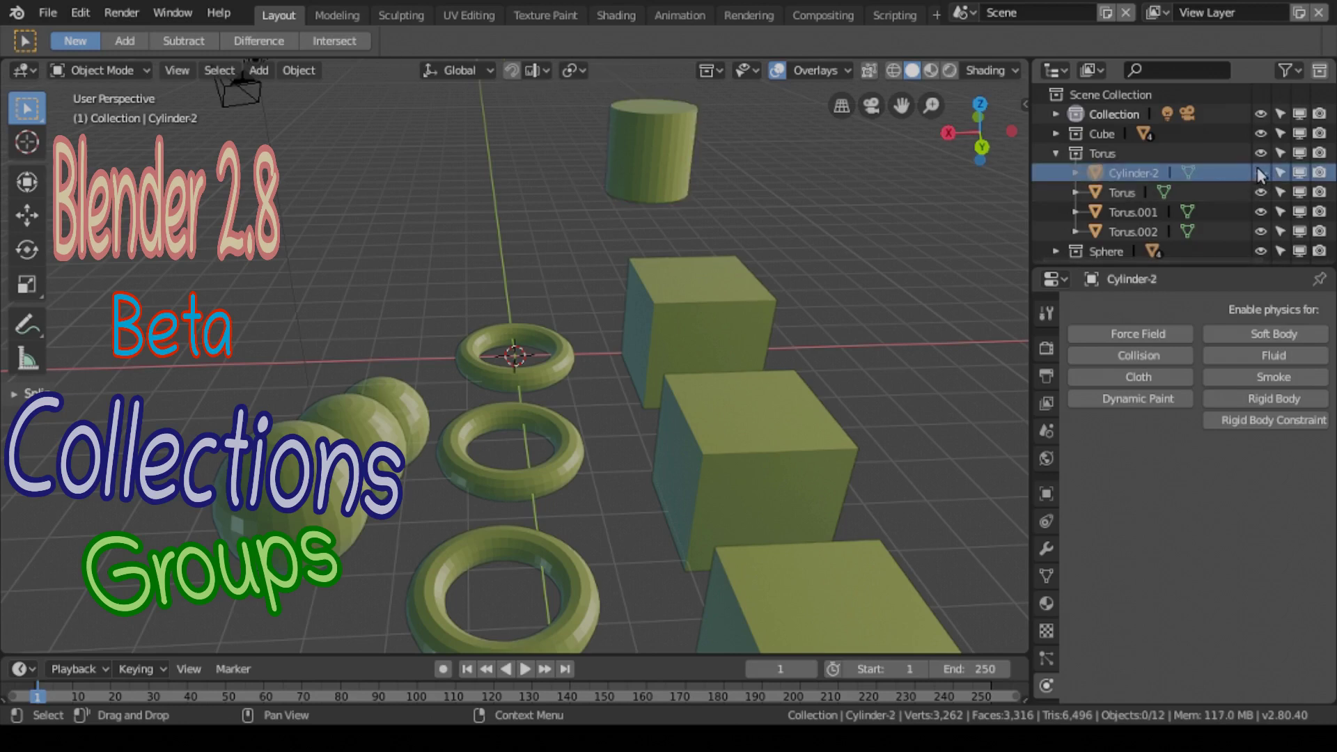
left_click(1260, 173)
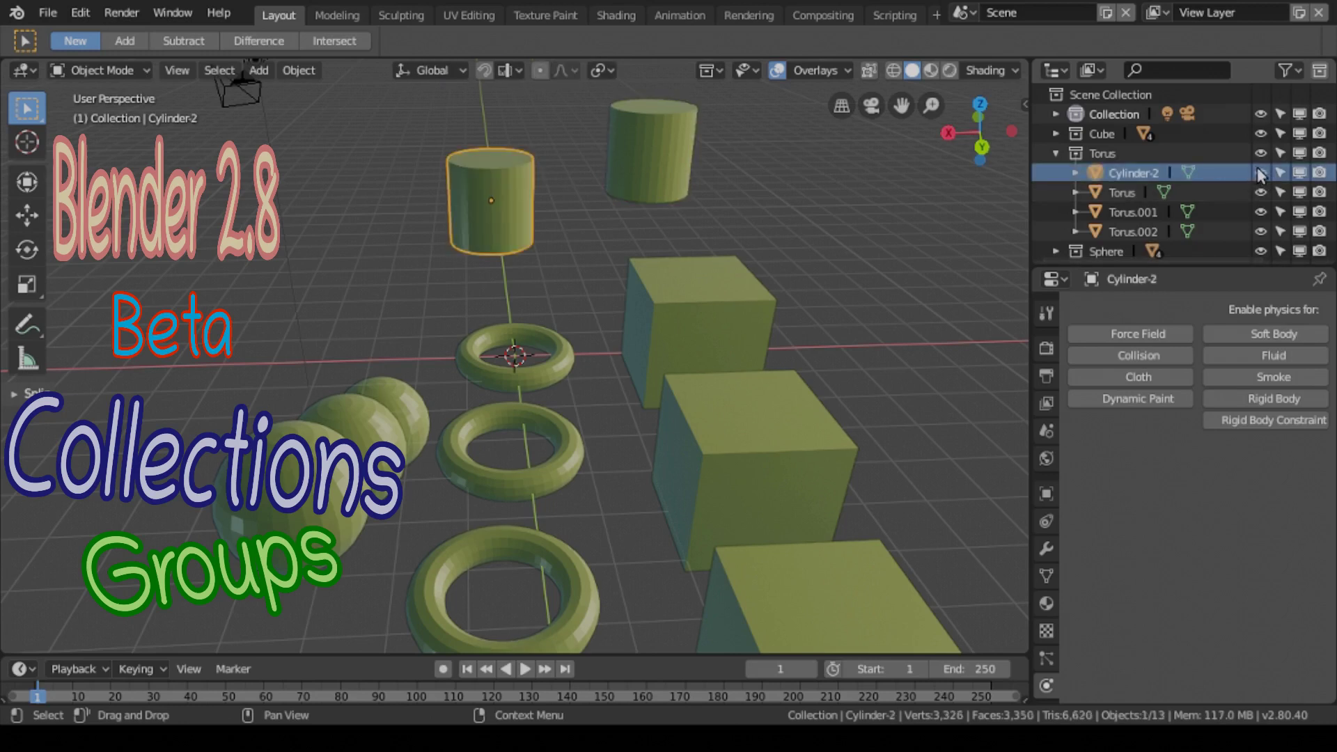
left_click(1056, 151)
left_click(1052, 134)
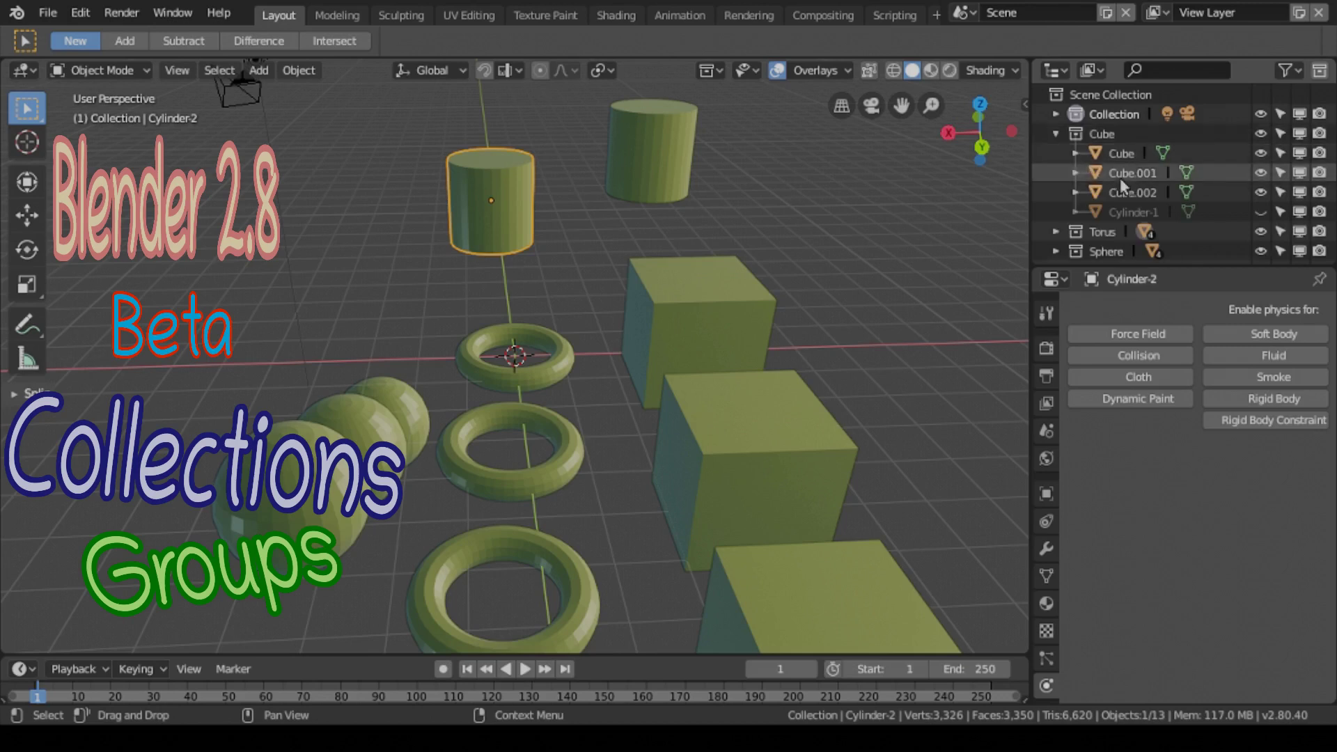
left_click(1259, 213)
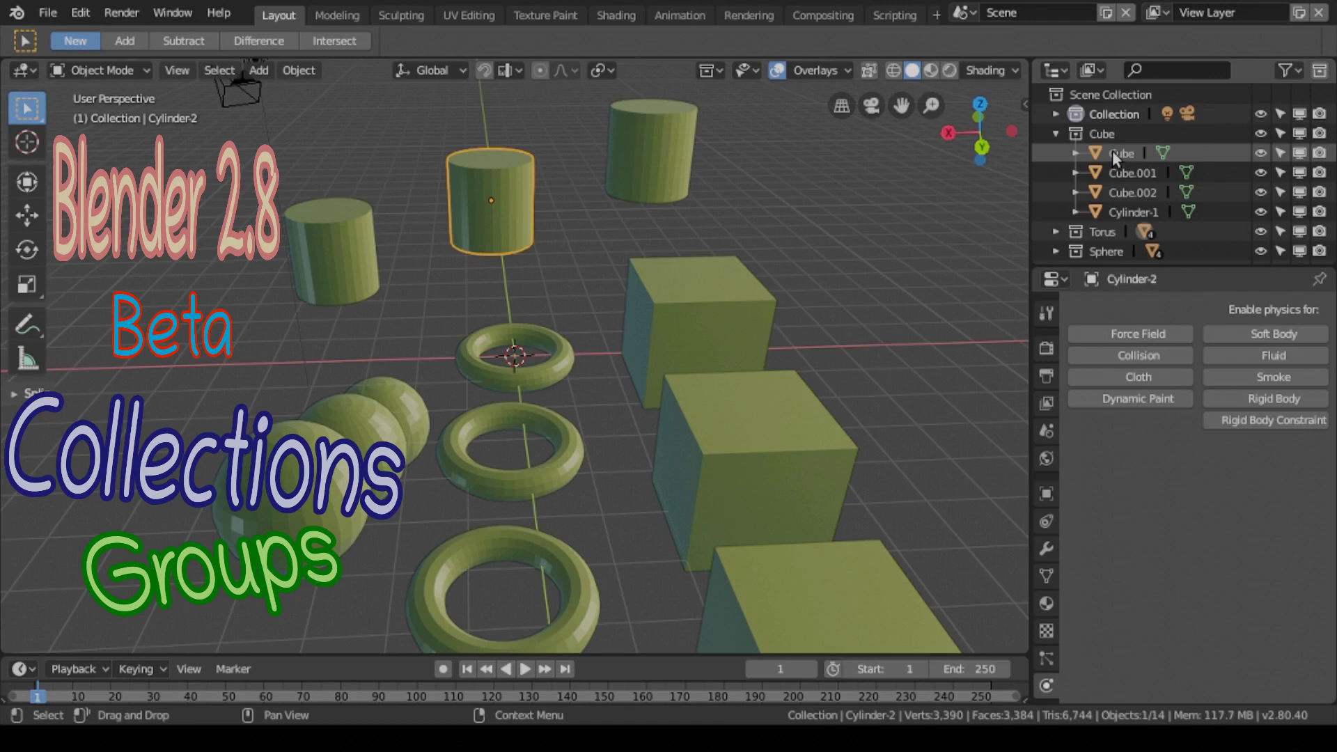
- Select Cylinder-1 in the viewport and add the Cube object to the selection from the Outliner
right_click(1112, 150)
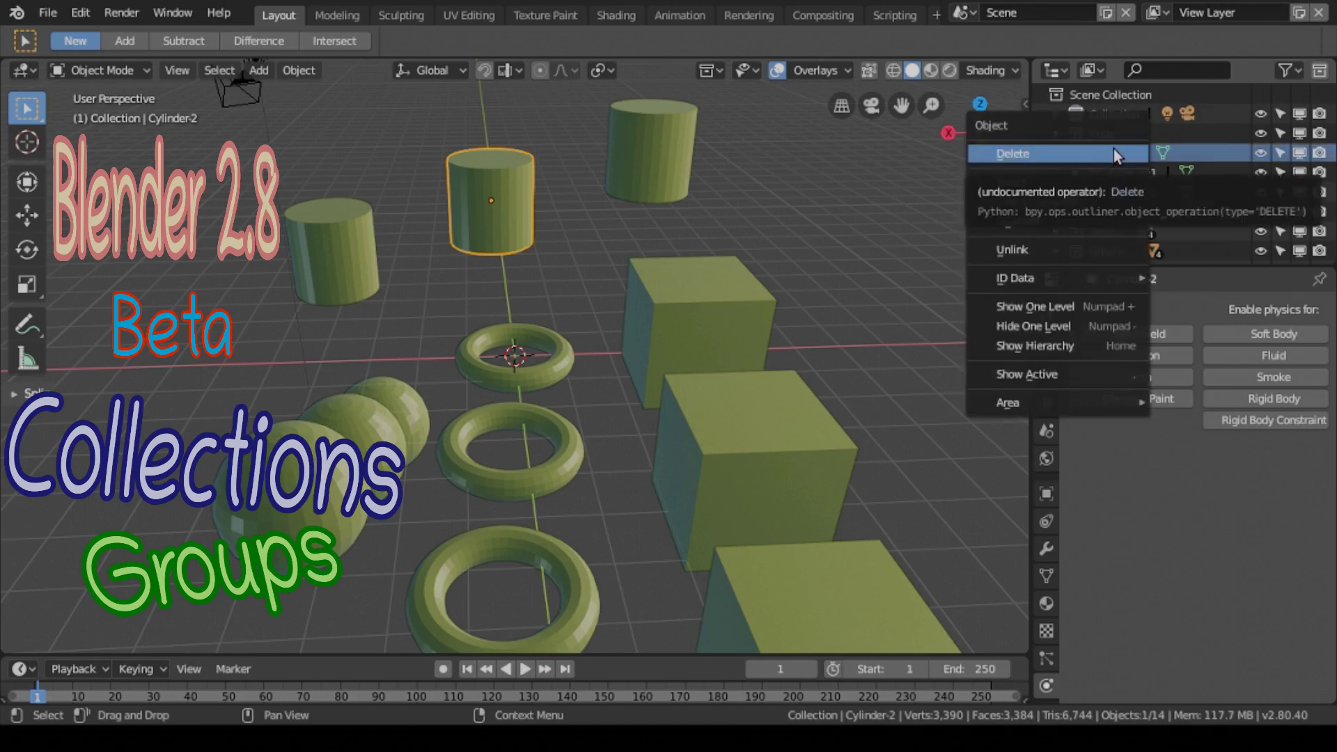
left_click(1067, 213)
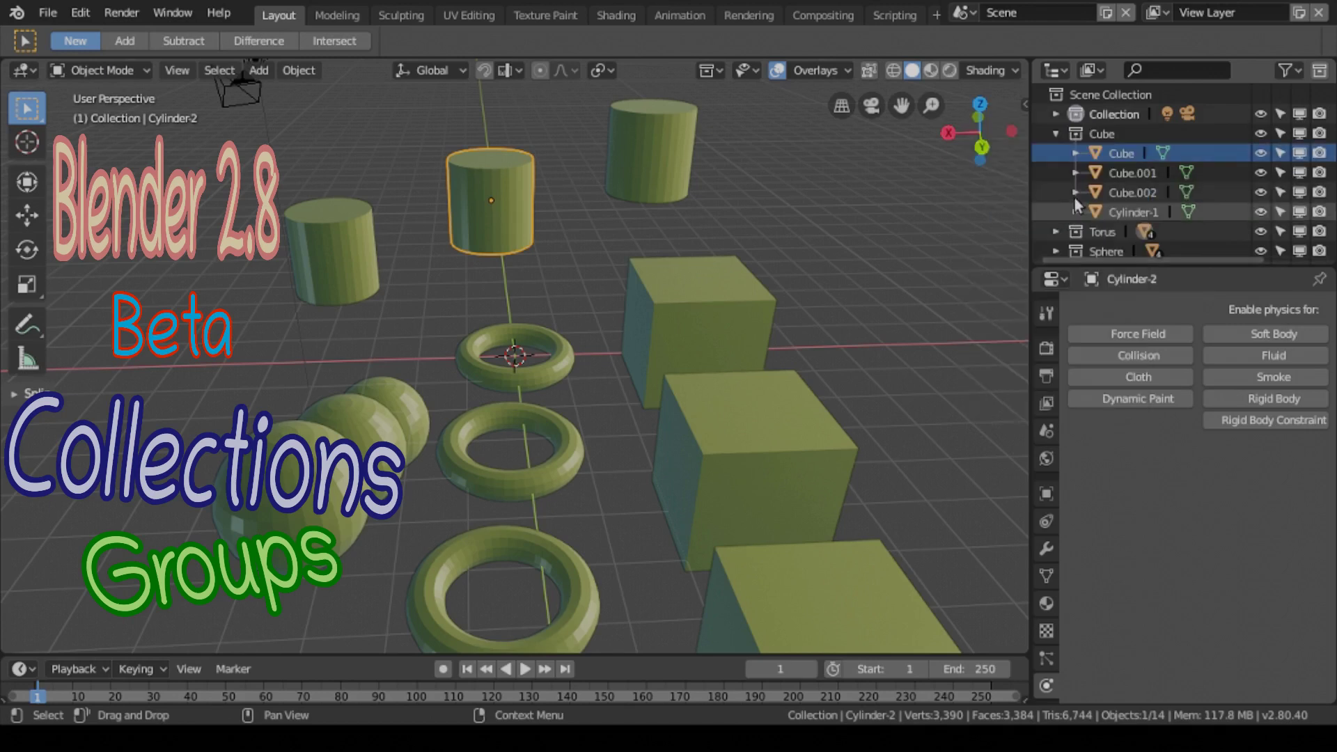
right_click(1105, 153)
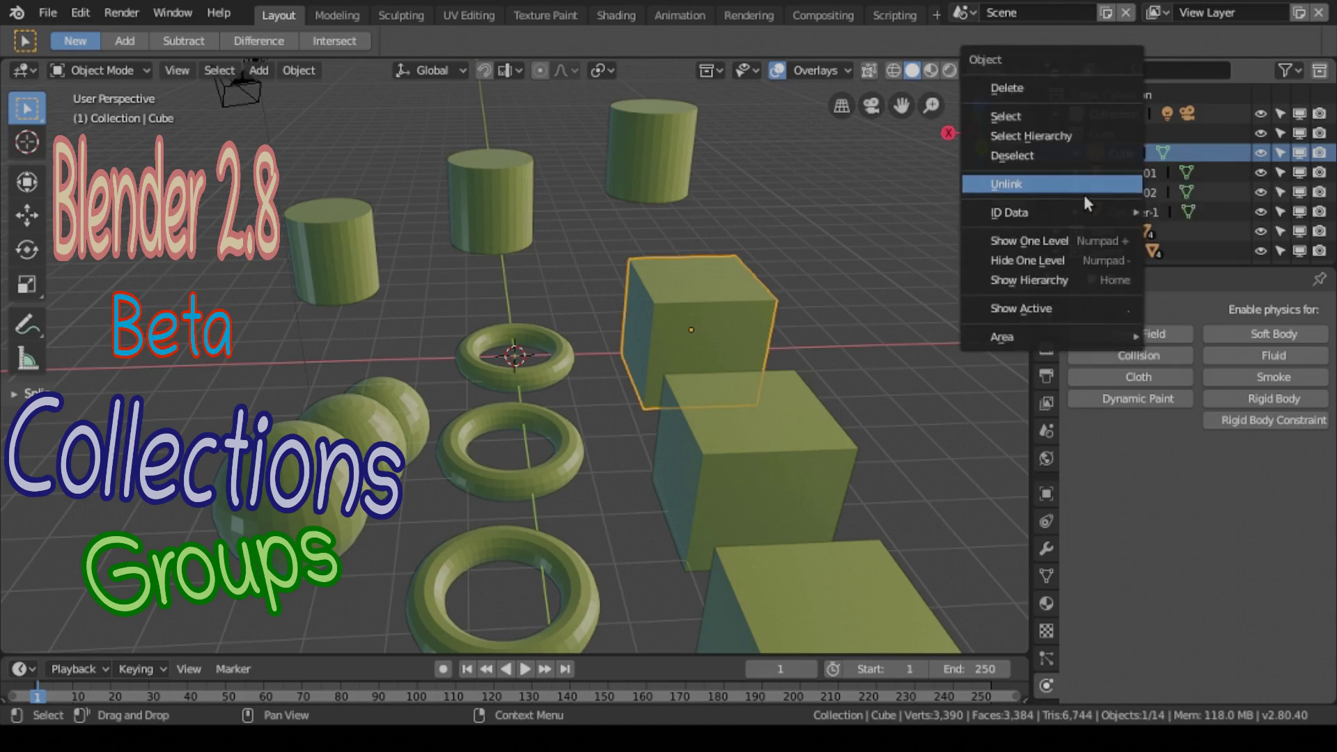
left_click(1067, 117)
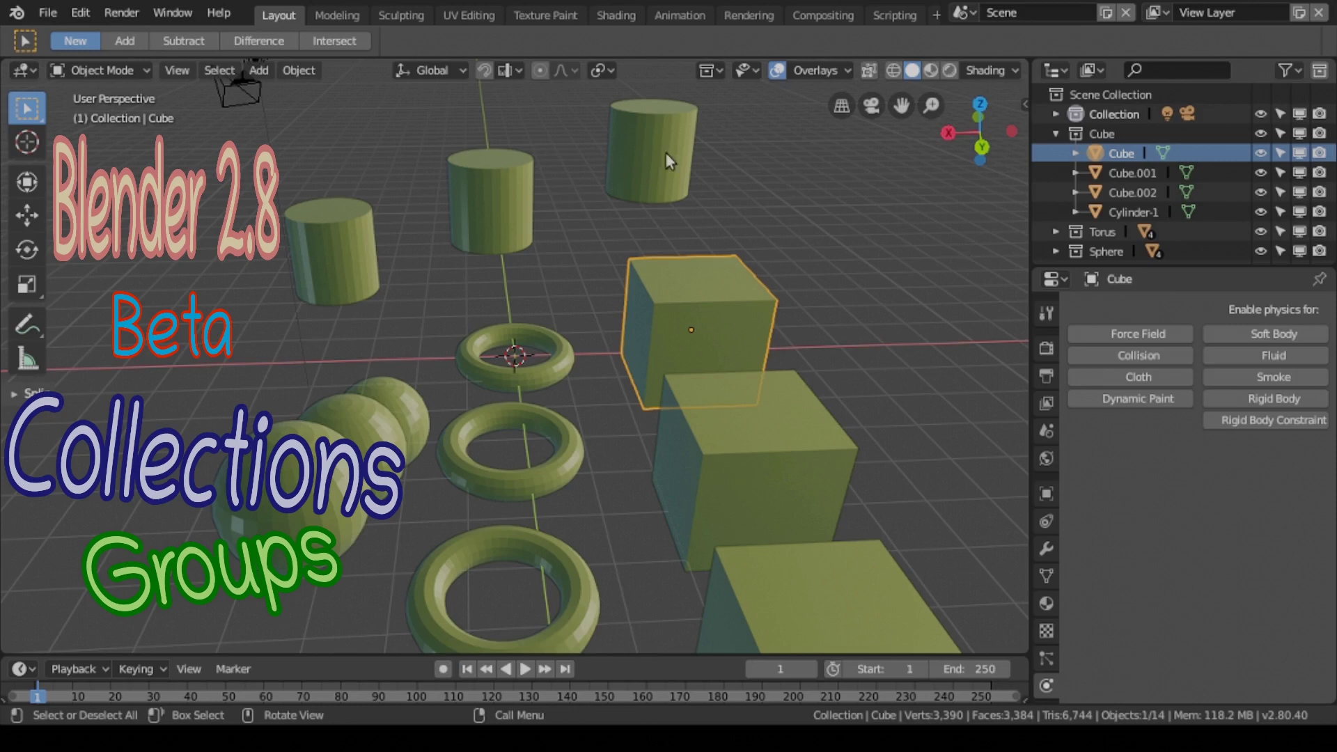
left_click(359, 226)
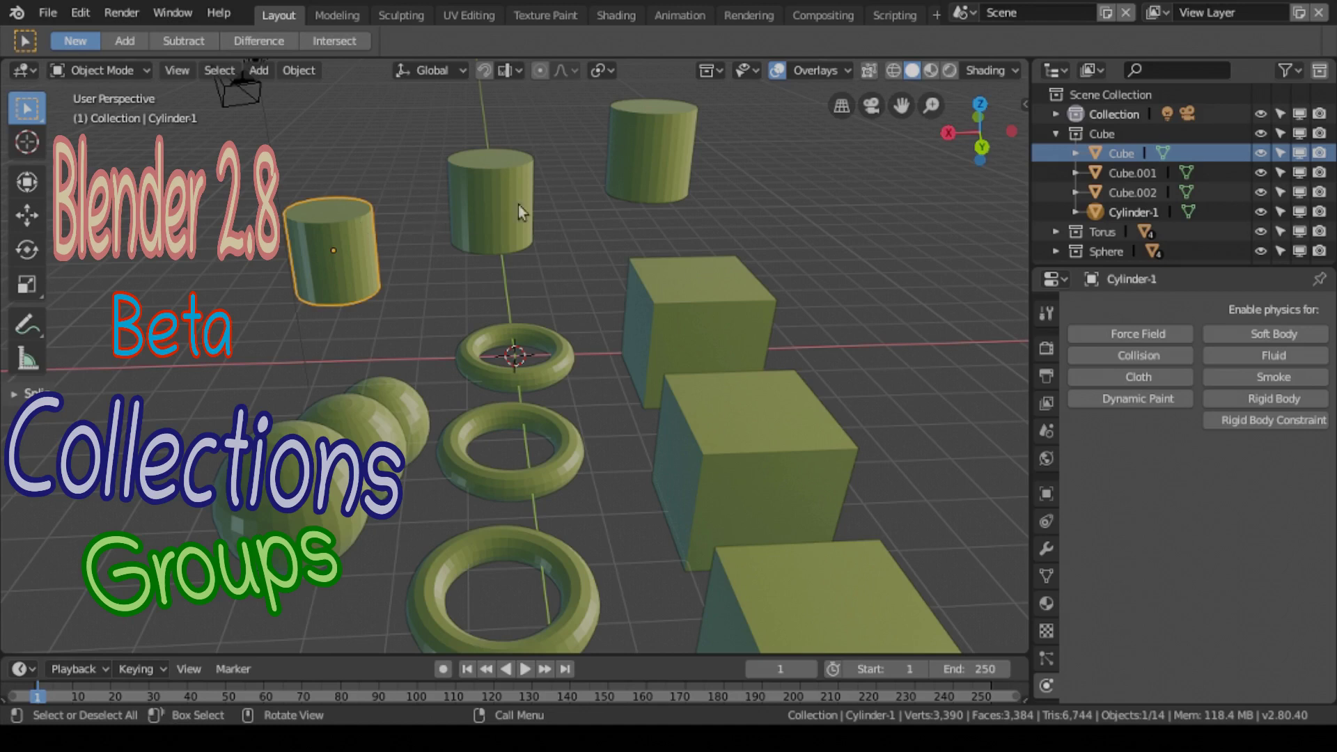
right_click(1119, 151)
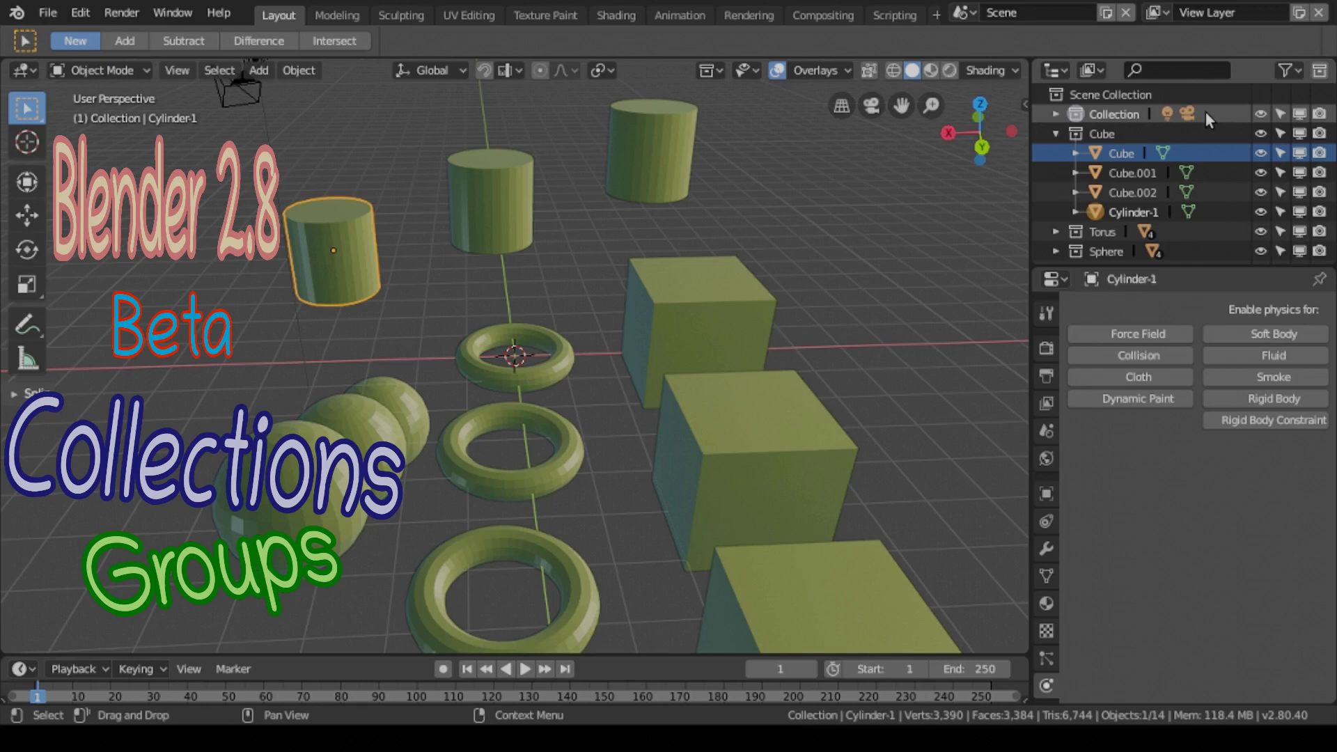
right_click(1107, 152)
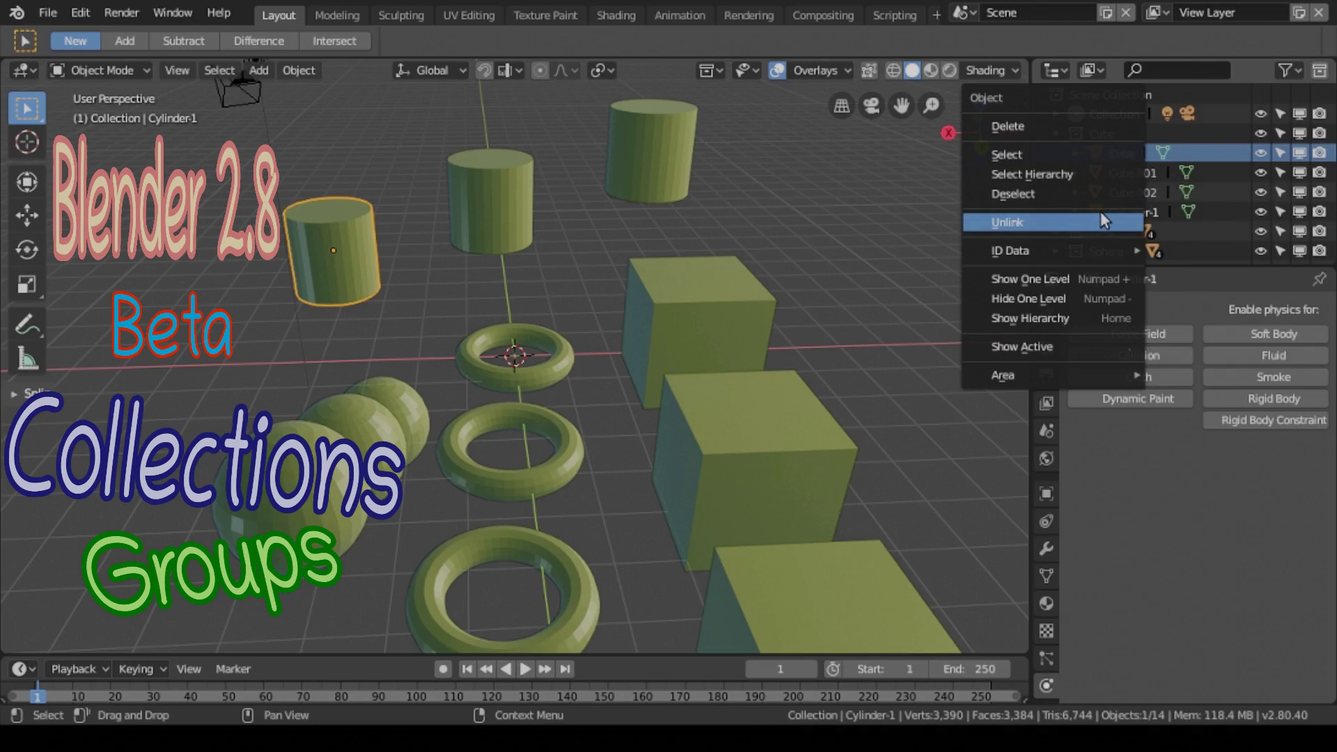
left_click(1083, 152)
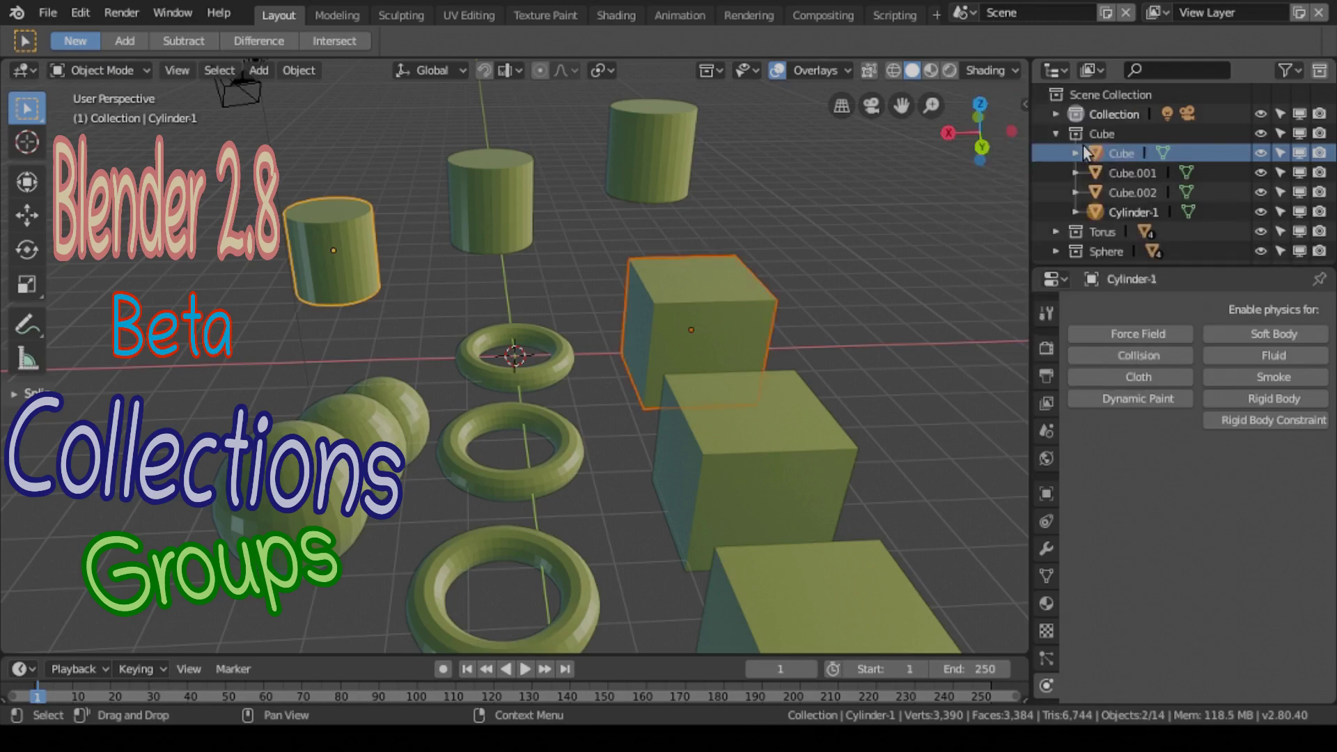
- Select all Sphere collection objects from its Outliner menu and grab them to a slightly shifted spot
left_click(1048, 135)
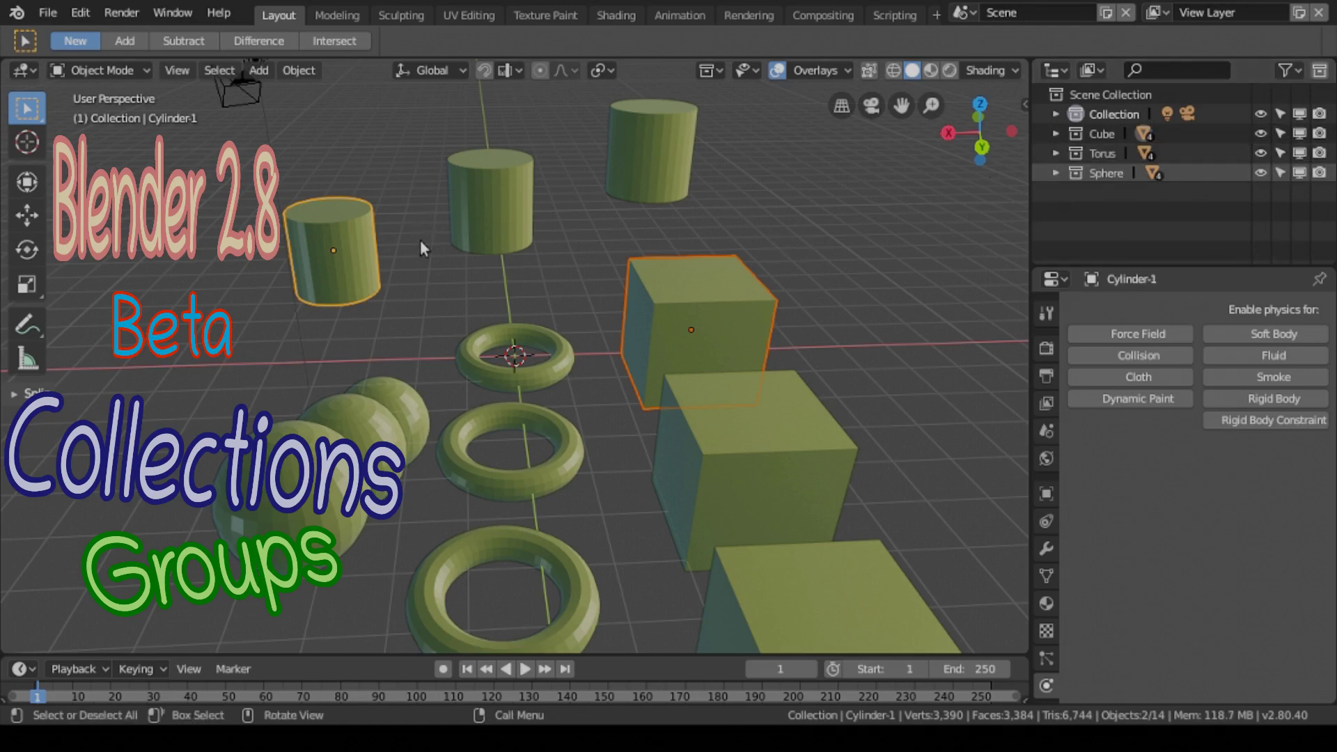
left_click(433, 263)
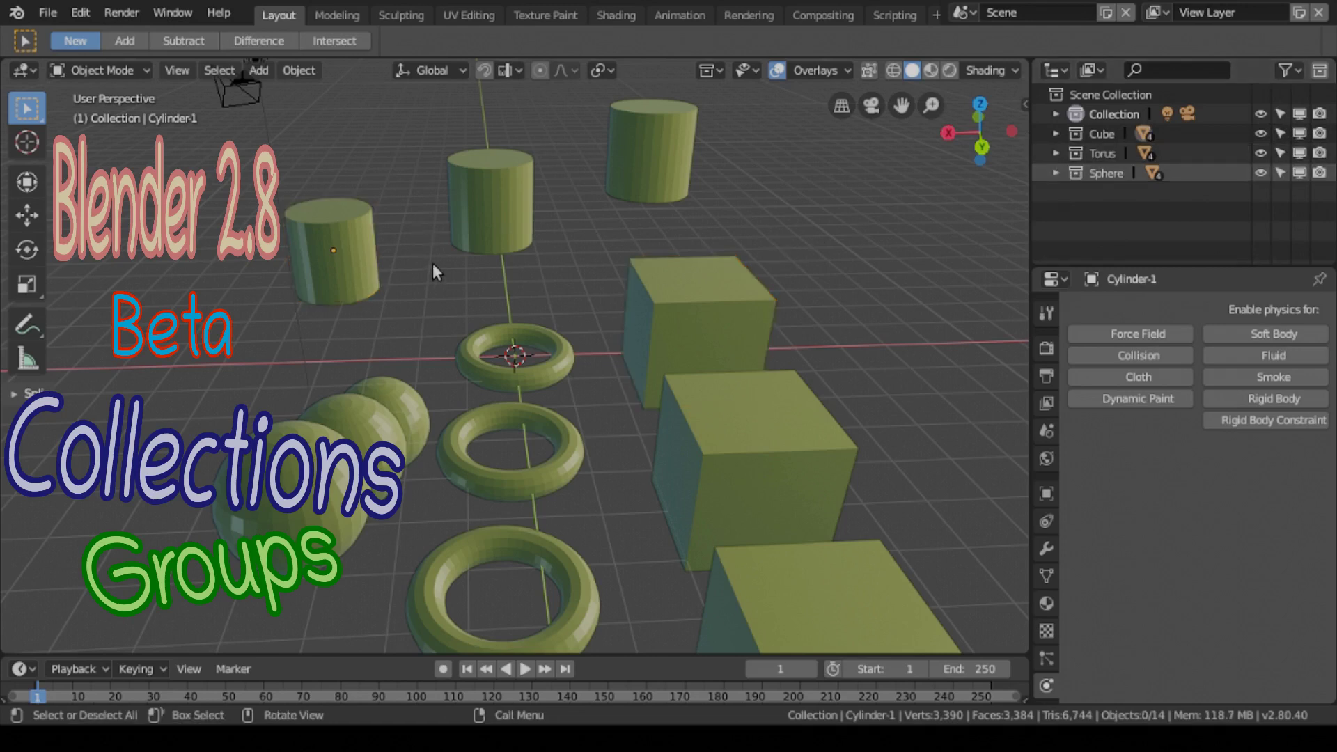
right_click(1083, 170)
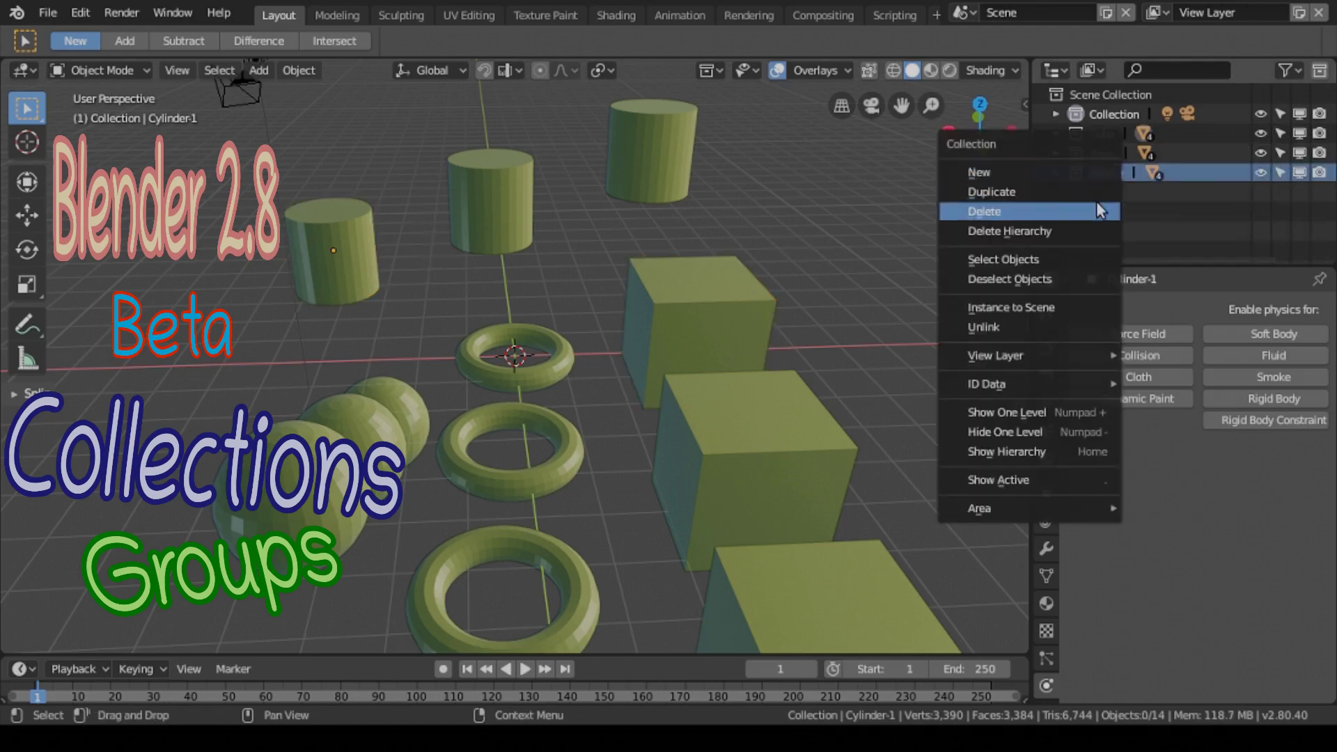
left_click(1079, 259)
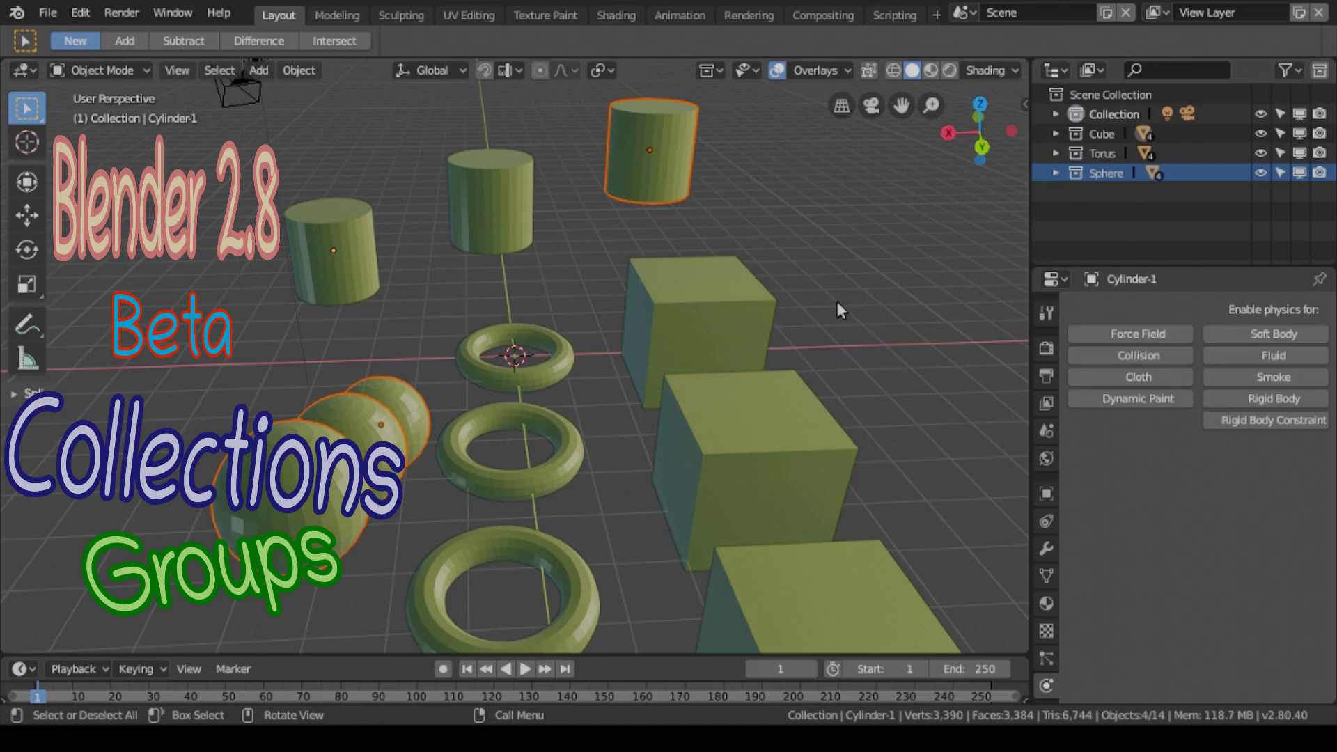
key("g")
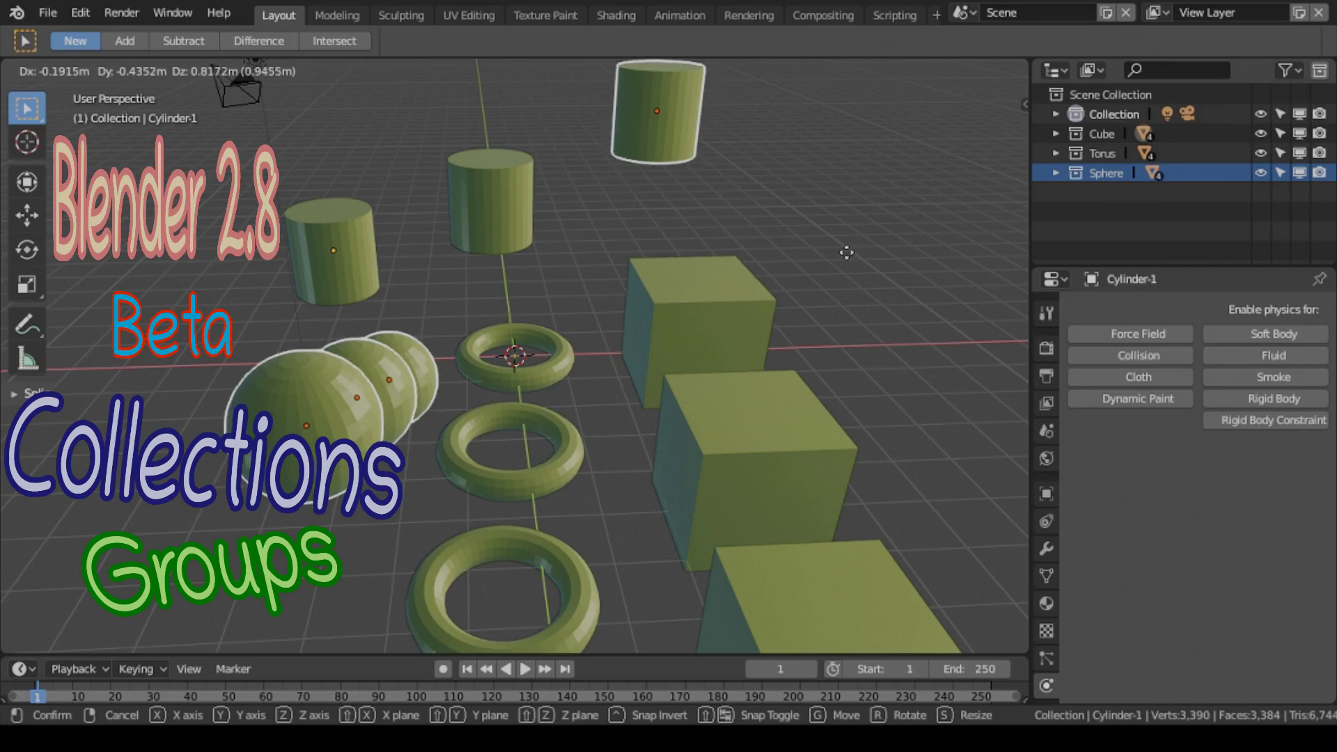
left_click(845, 252)
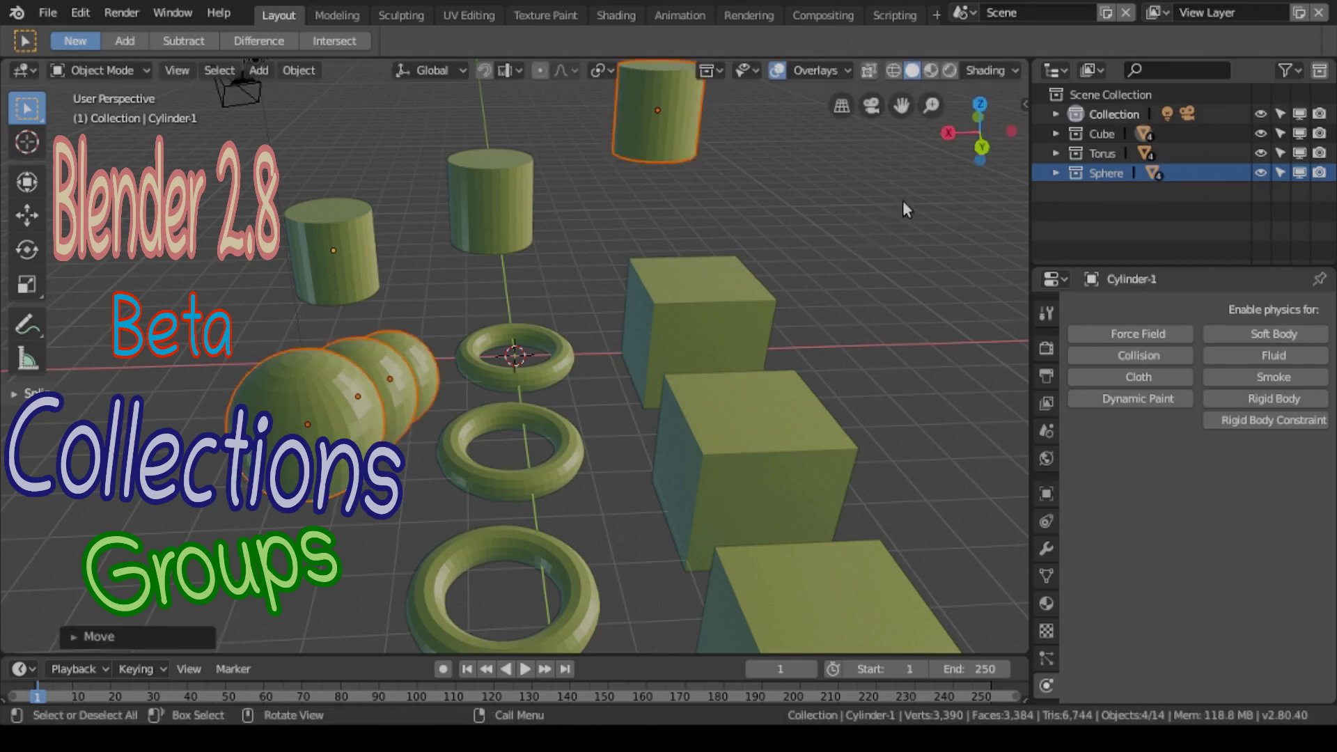
- Select all objects in the Torus collection and move the group slightly higher
left_click(1099, 158)
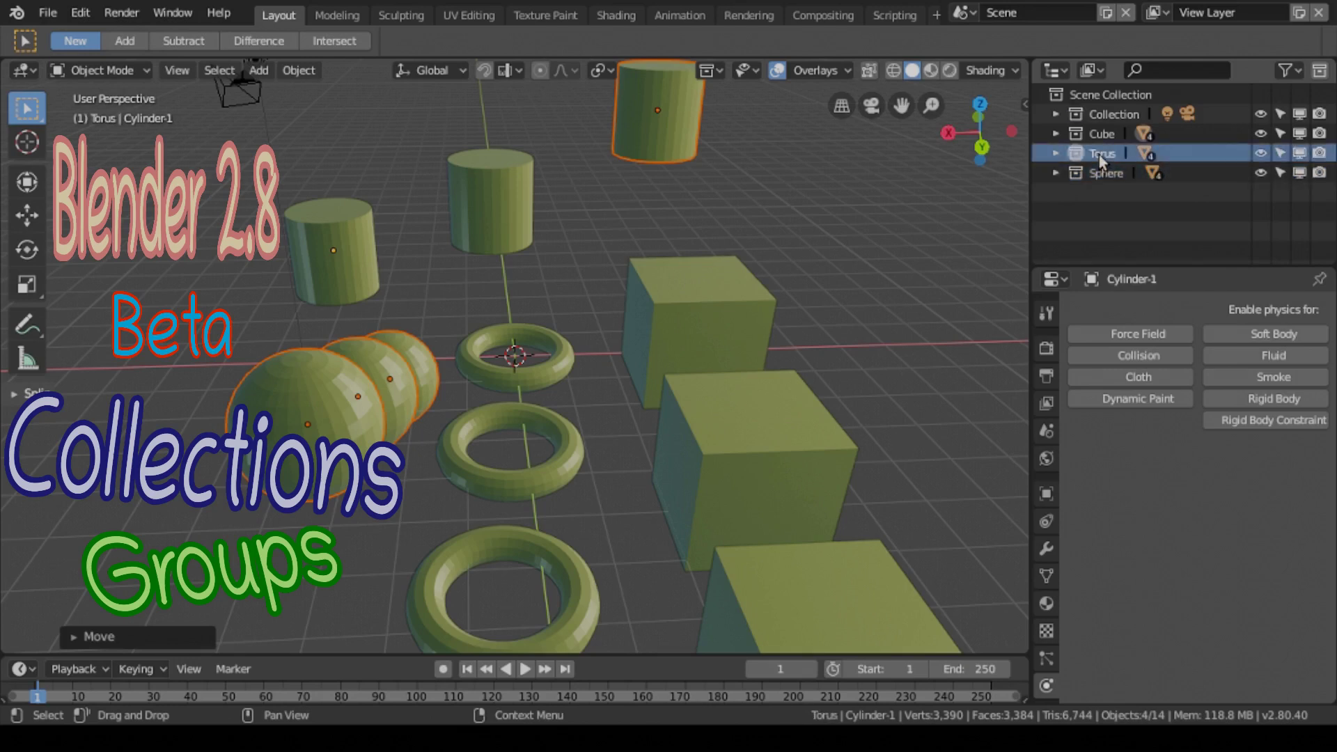
right_click(1098, 155)
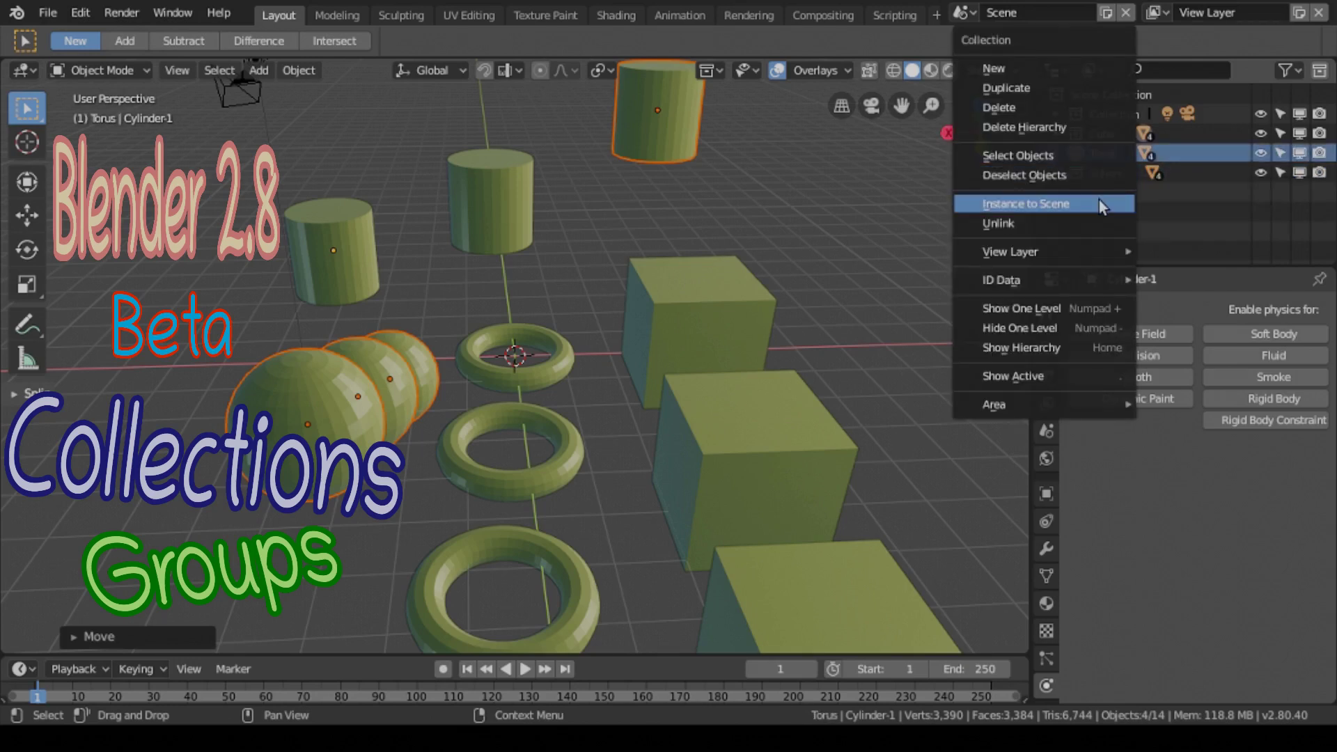
left_click(1084, 166)
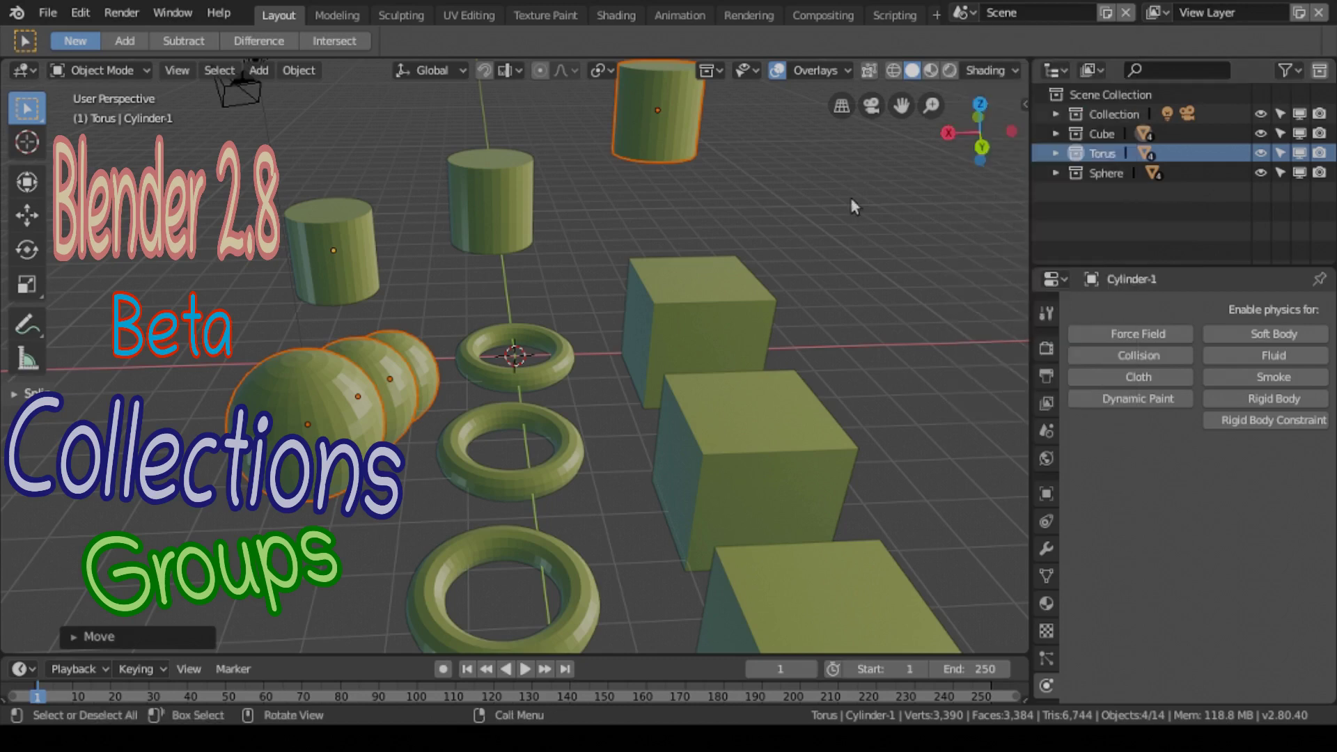
right_click(1097, 155)
left_click(1097, 154)
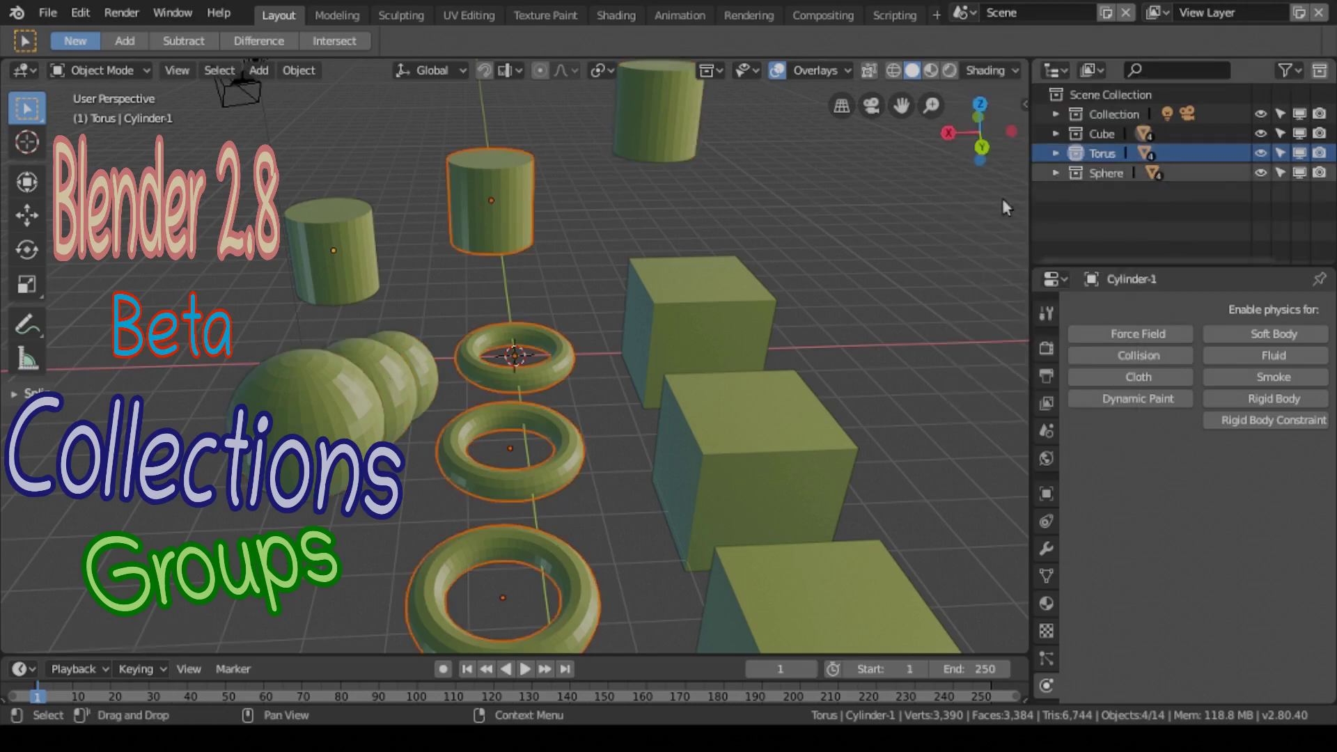
key("g")
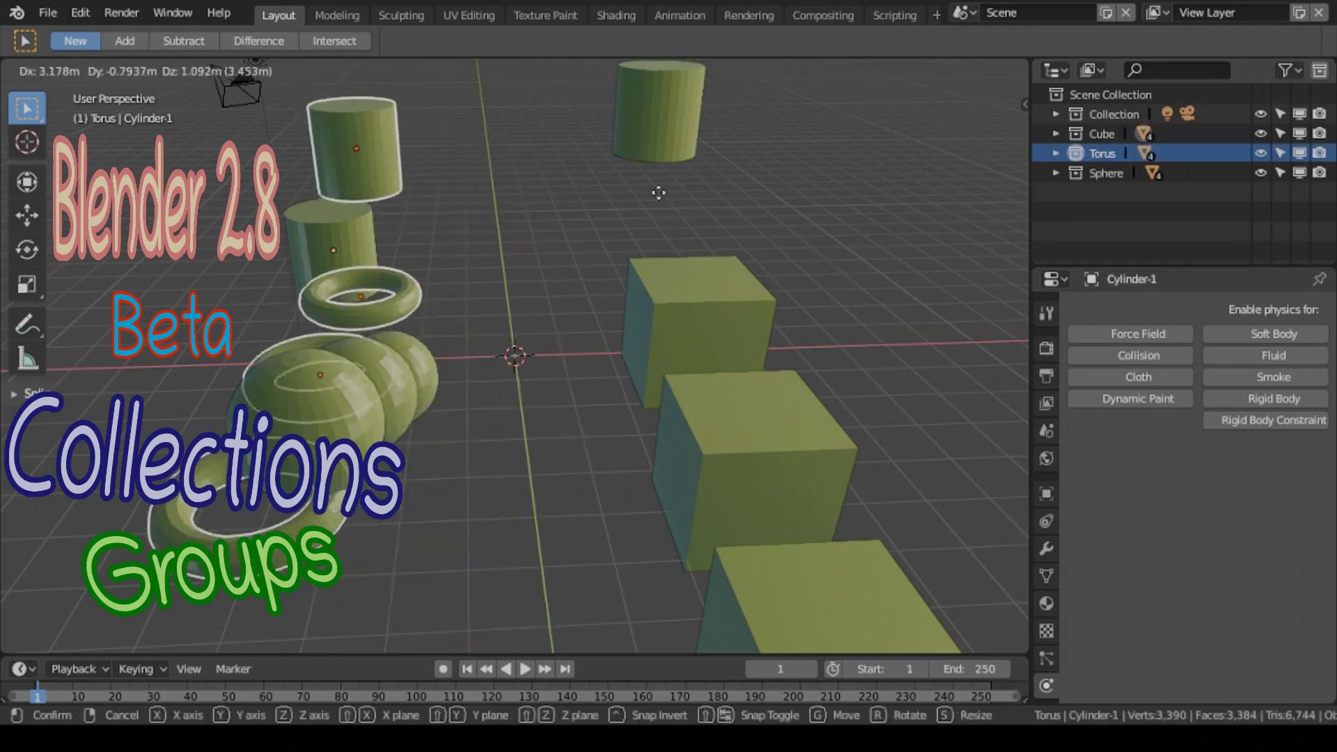
left_click(845, 225)
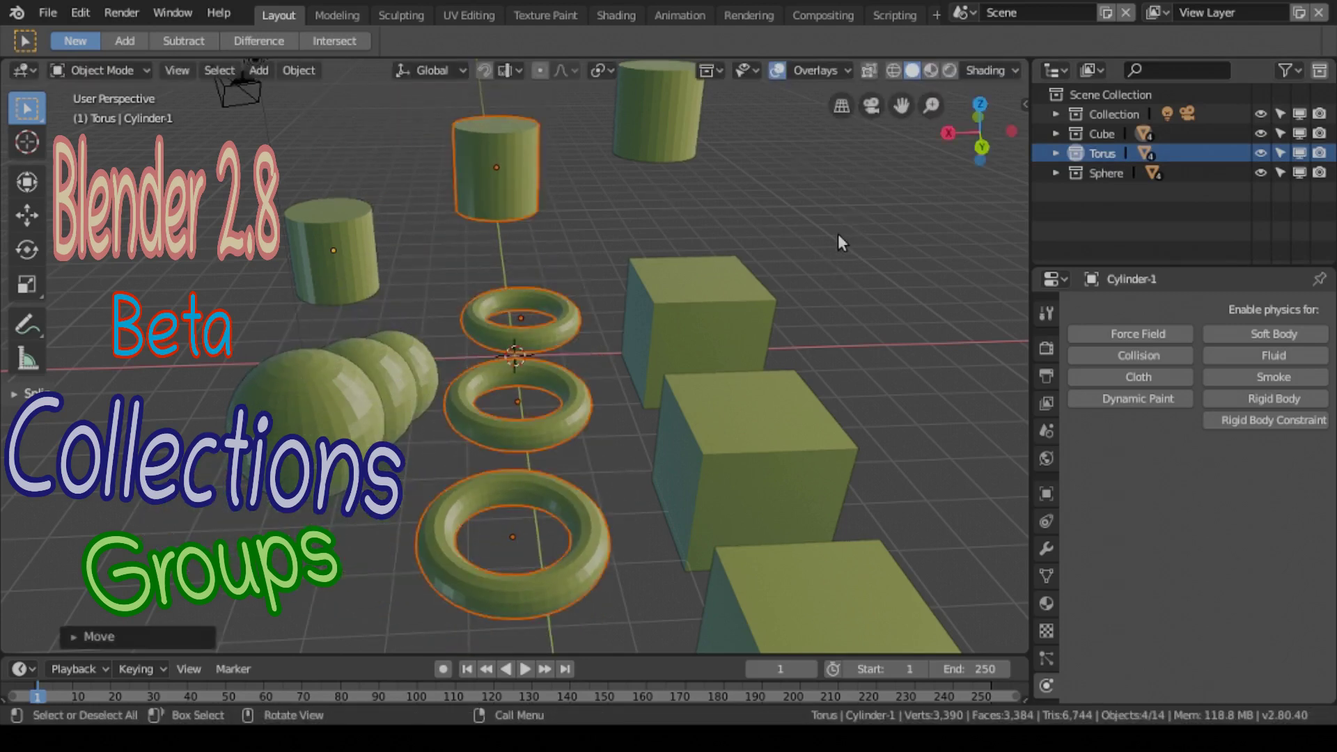
- Scale the Torus group up slightly, then rescale it along the Z axis
key("s")
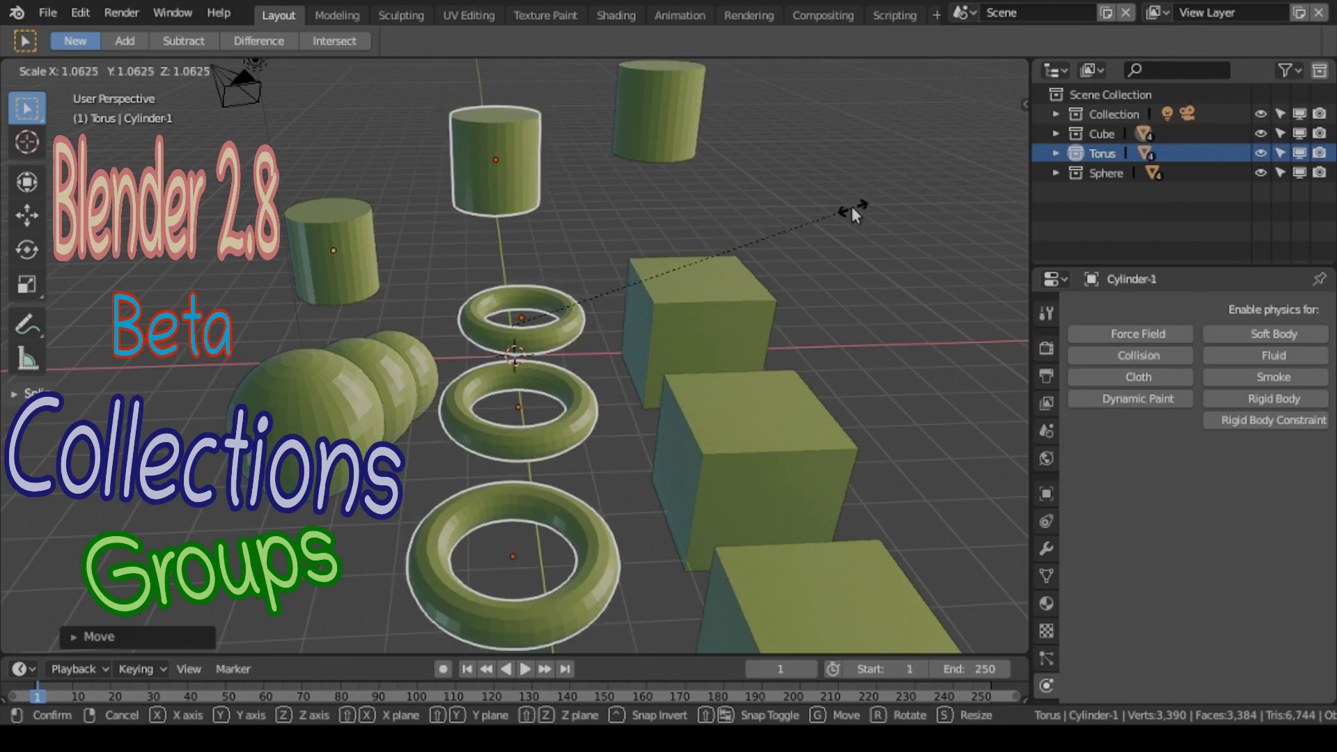
left_click(851, 208)
key("s")
key("z")
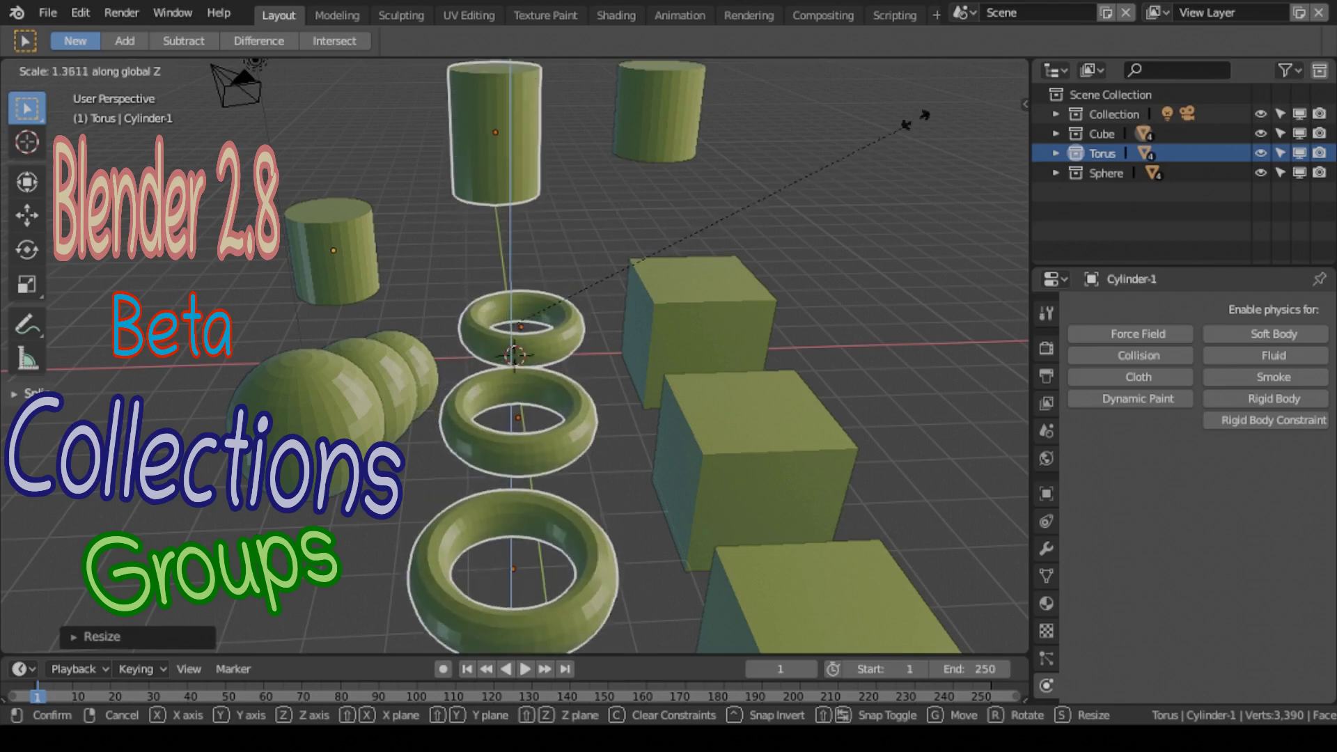
left_click(782, 265)
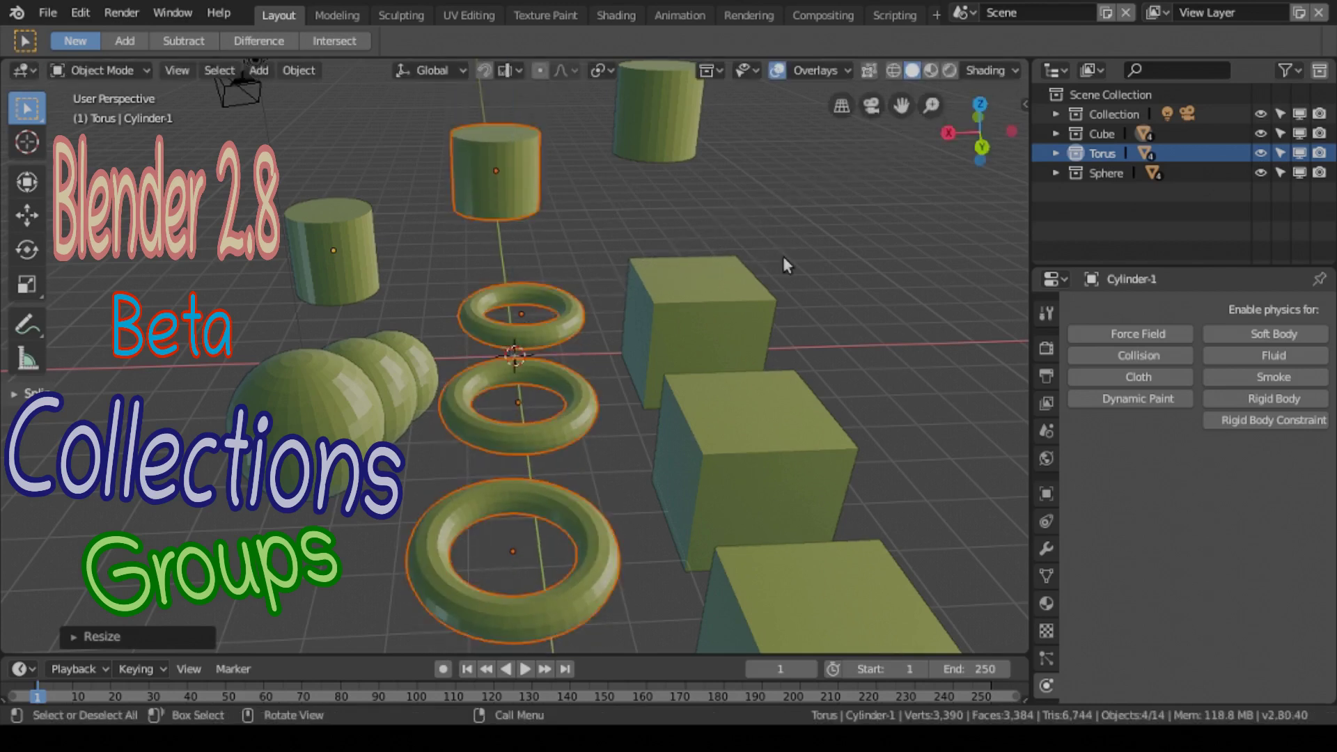
- Select just the Sphere collection's three spheres and Cylinder-3, and move them beside the tori and cubes
left_click(1108, 178)
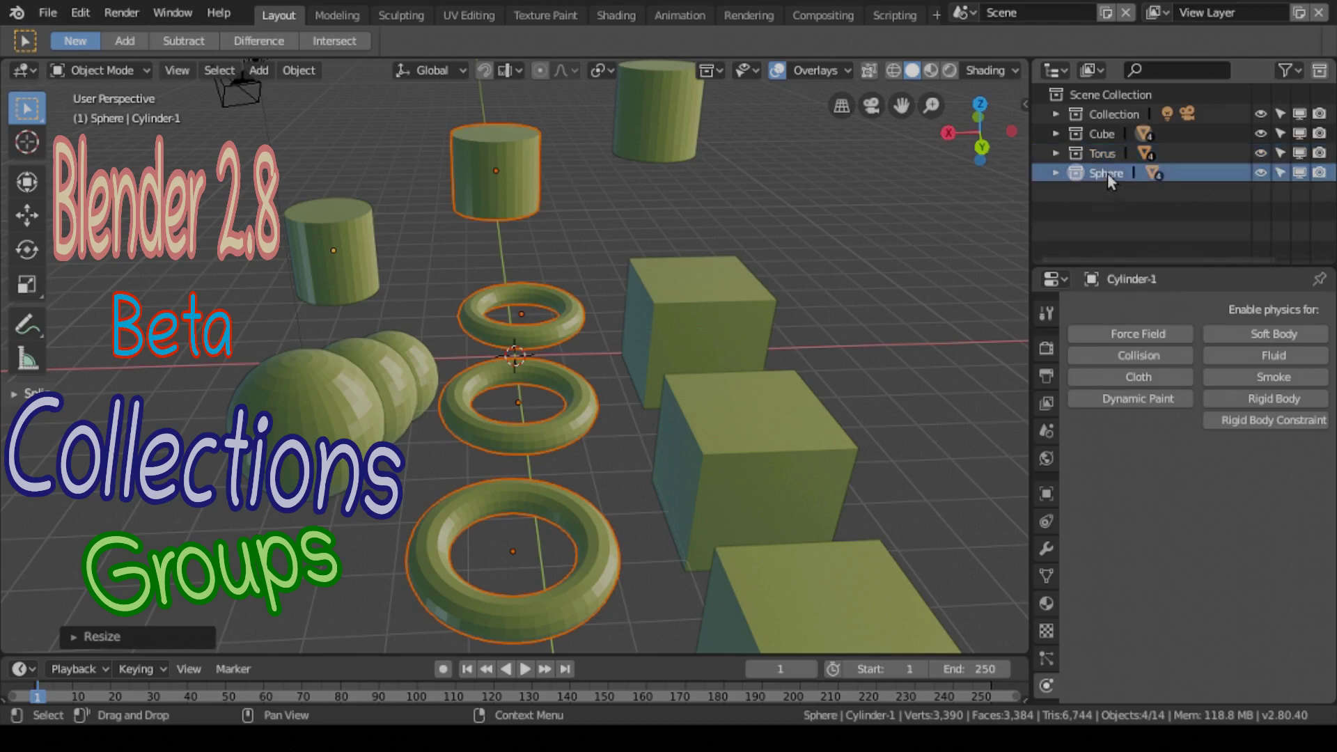
right_click(1107, 173)
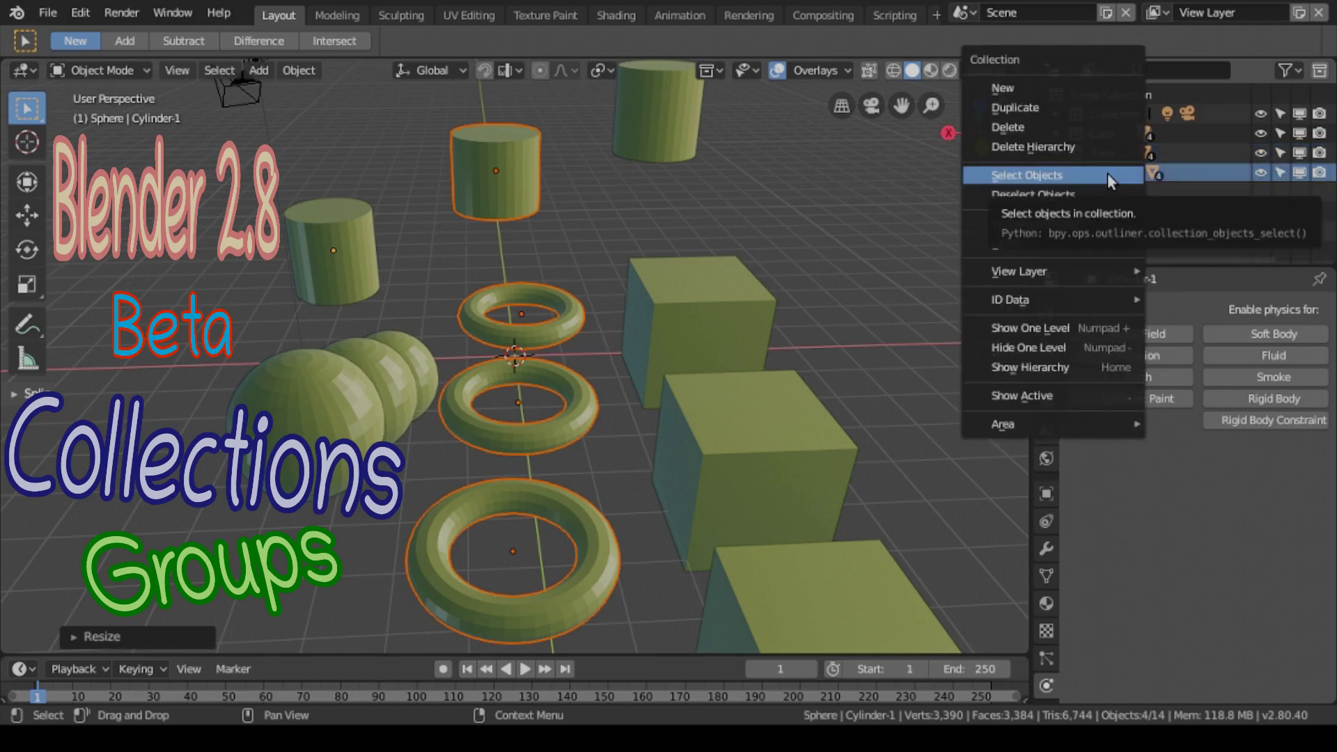
left_click(1107, 173)
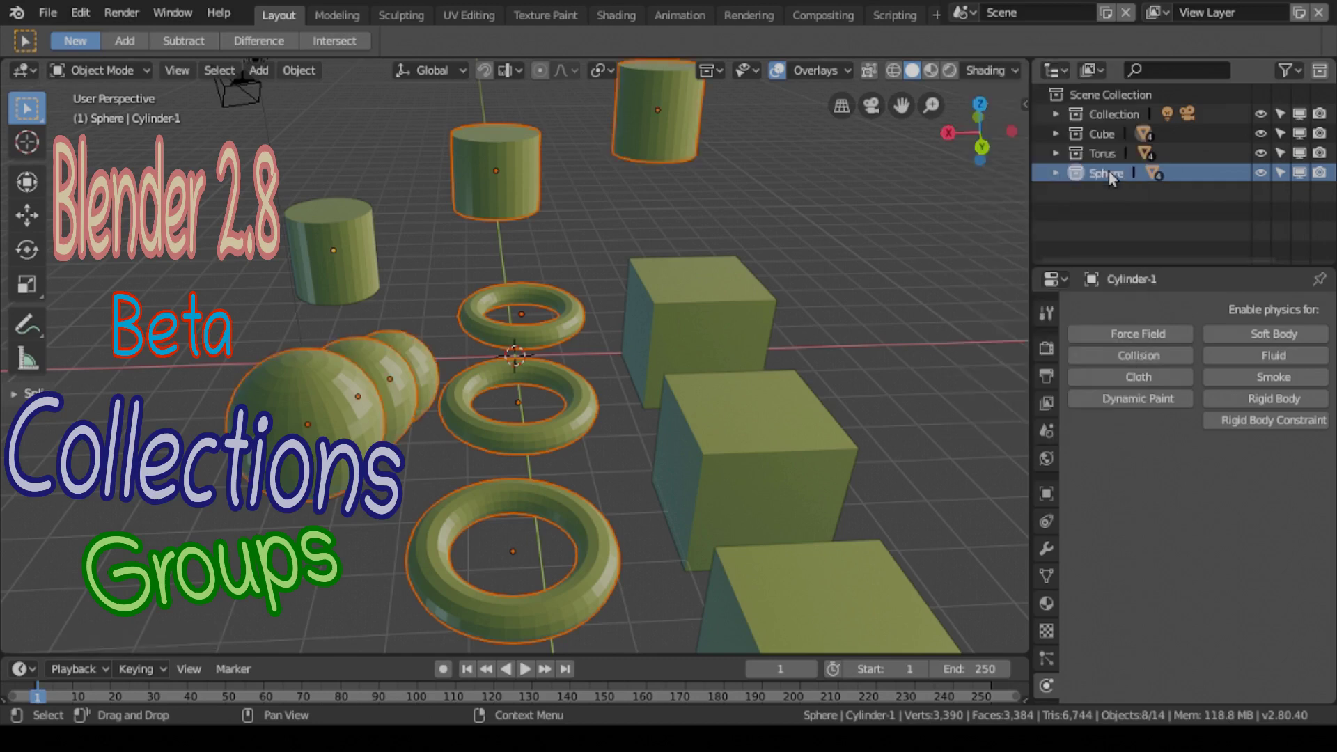
left_click(895, 199)
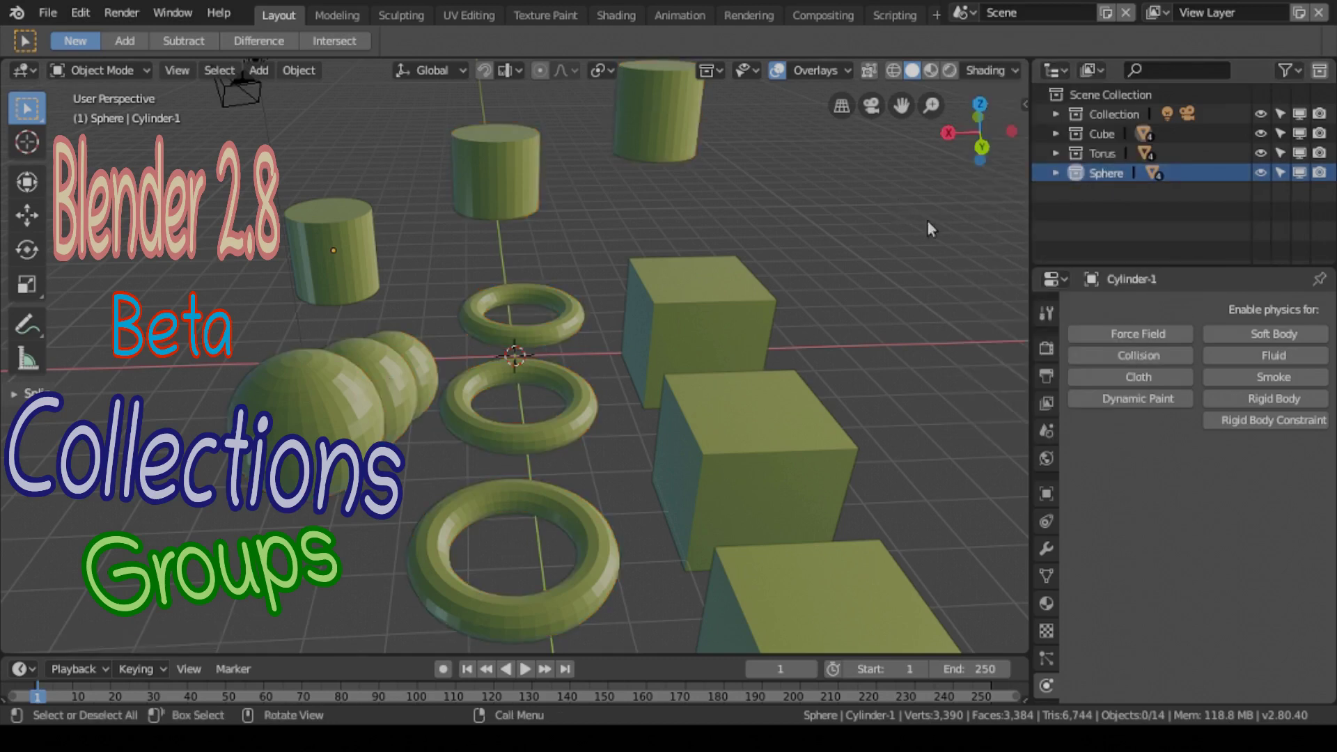
right_click(1107, 174)
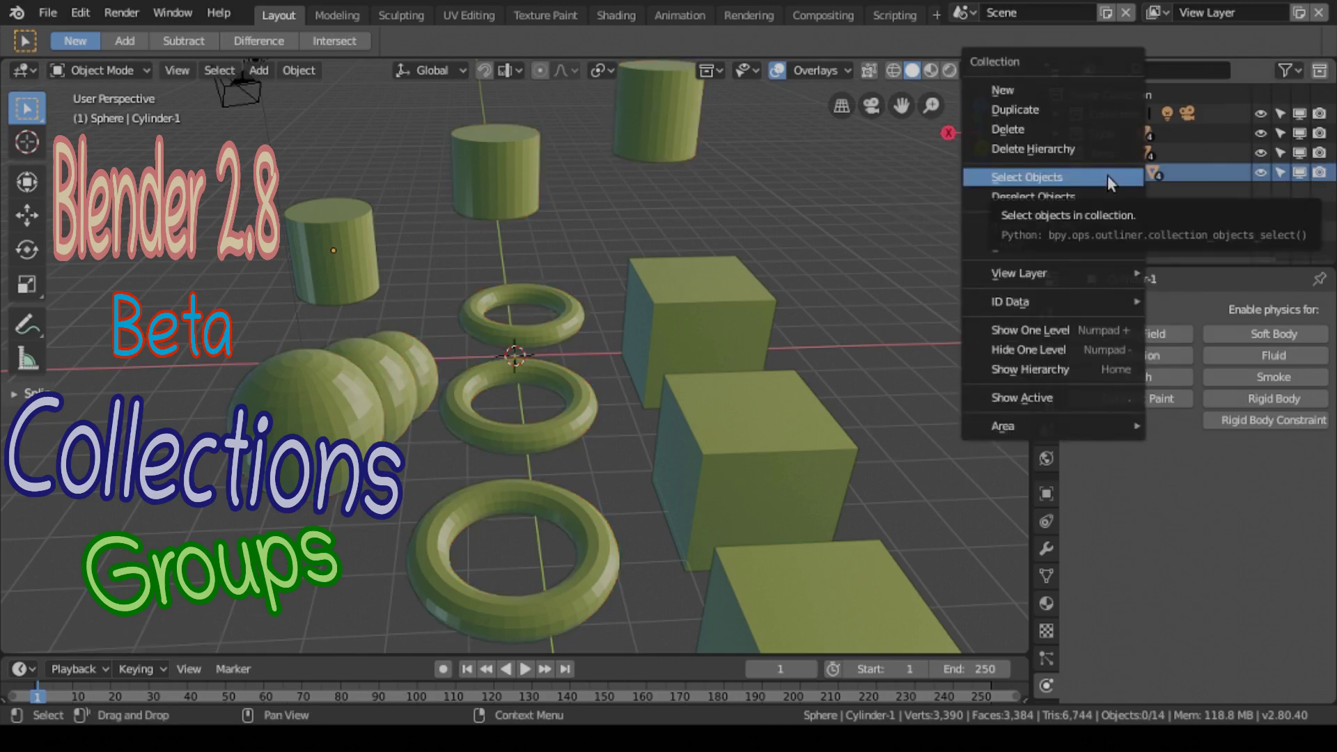
left_click(1107, 174)
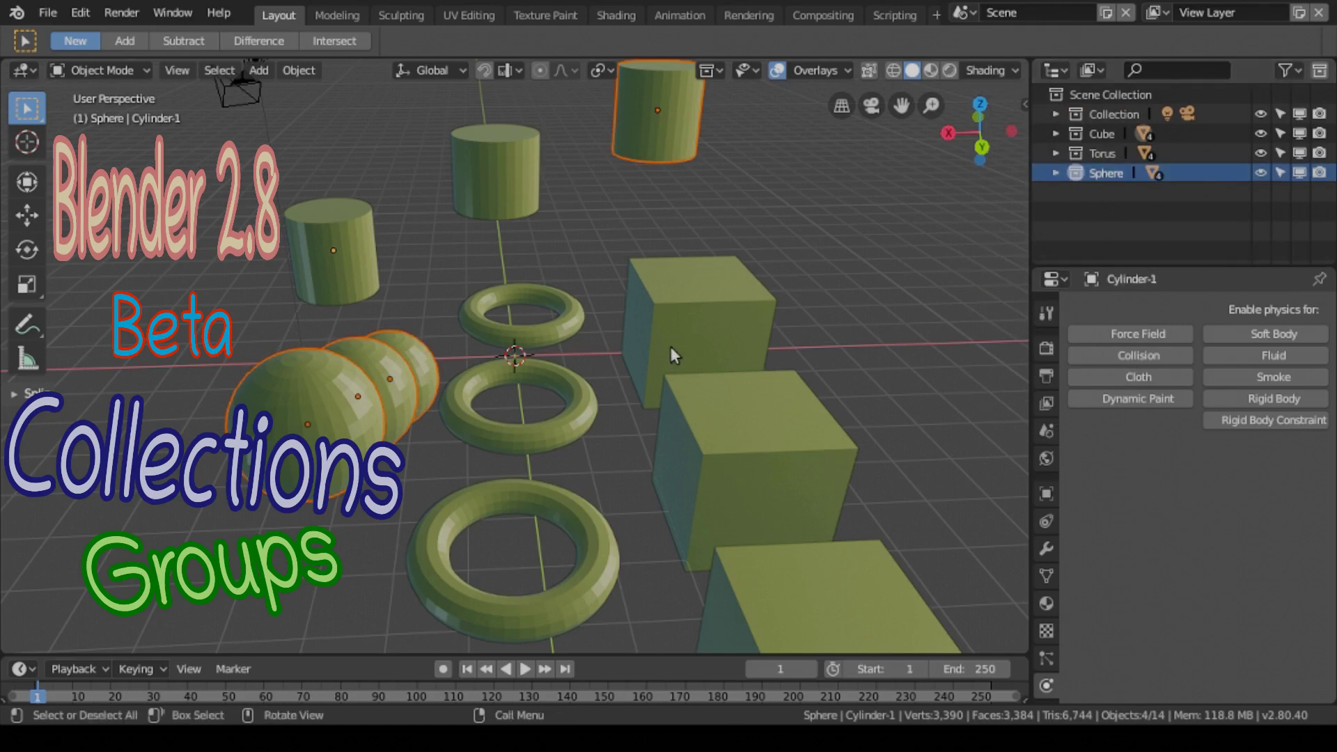
key("g")
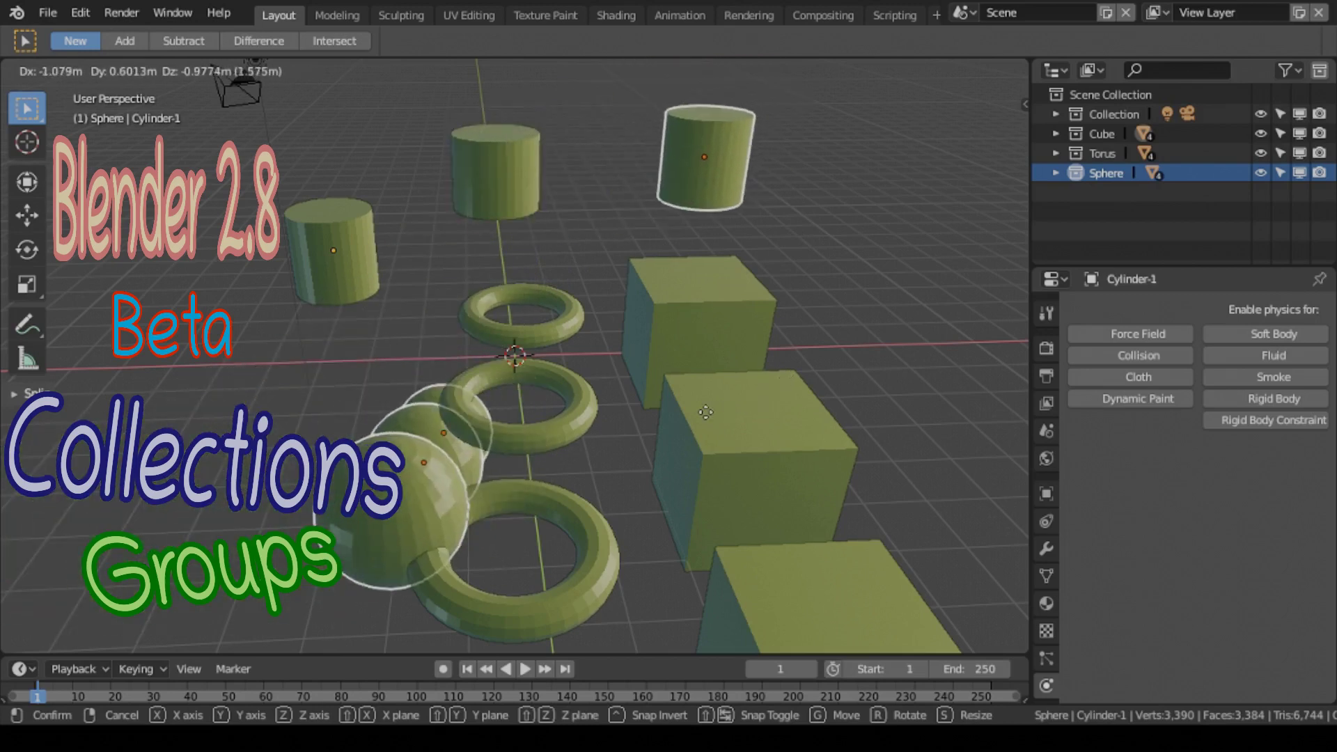
left_click(656, 370)
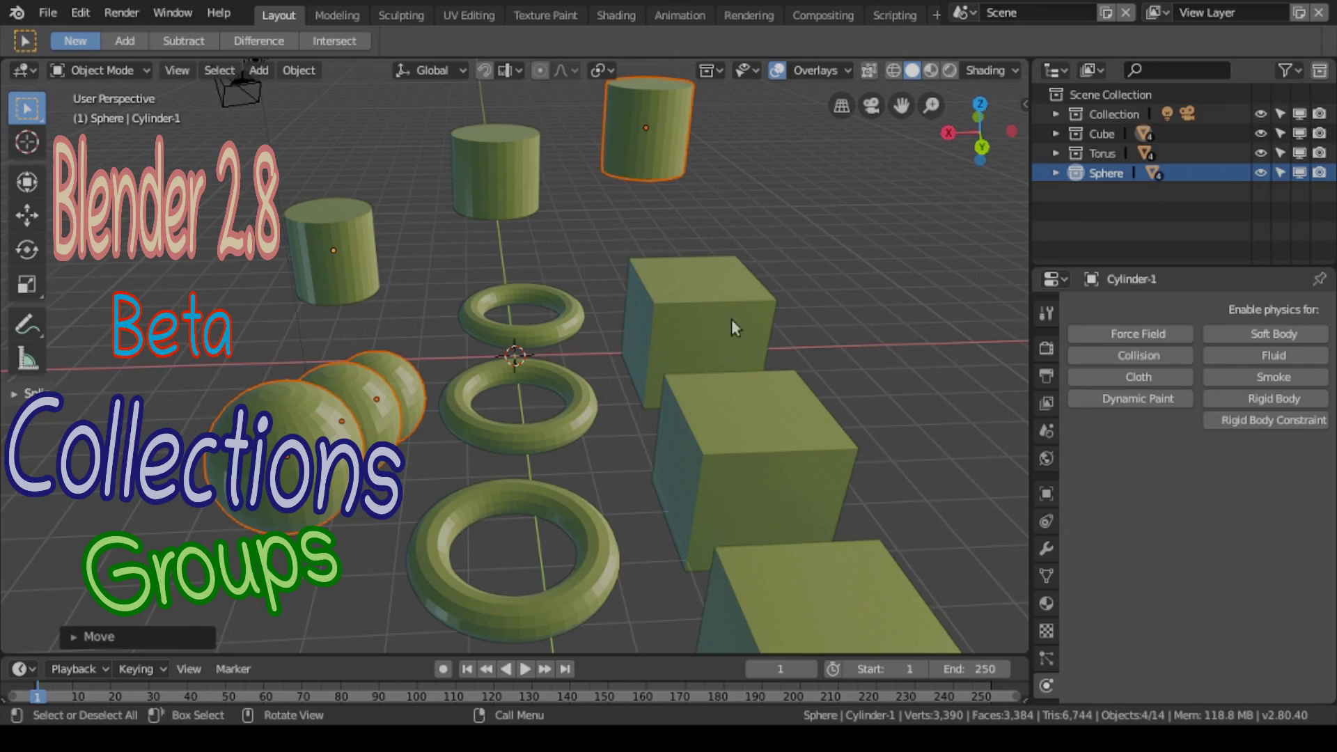
right_click(1117, 172)
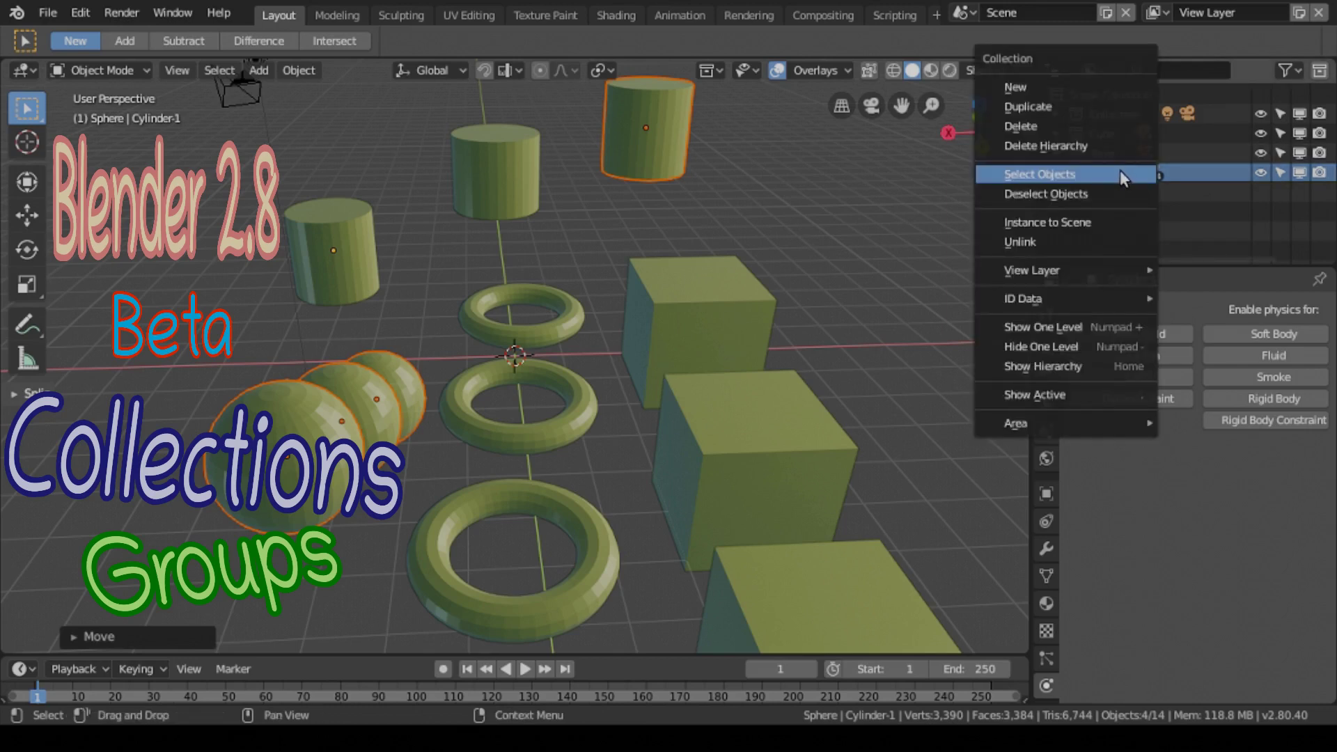